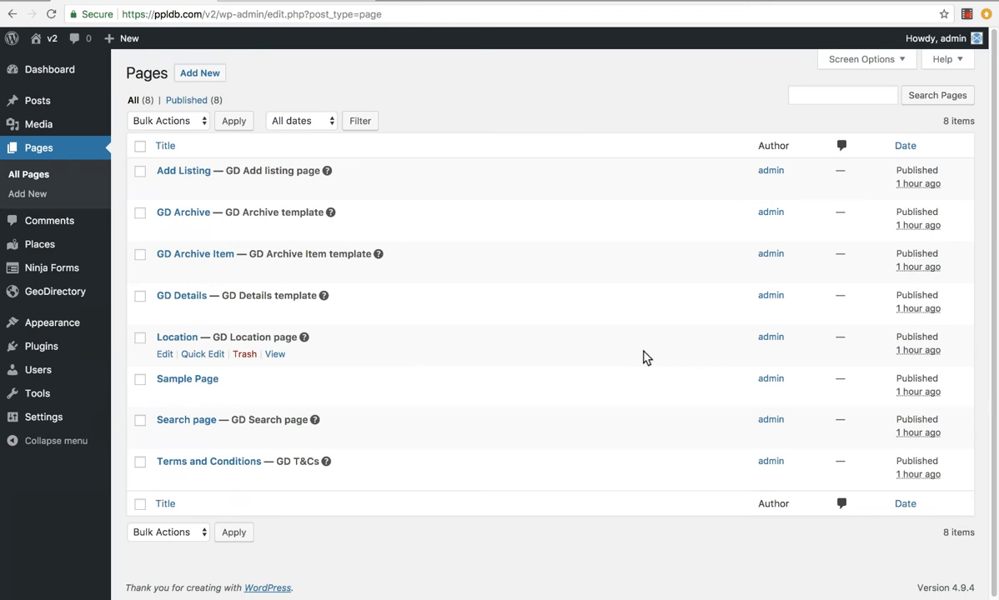
View GeoDirectory's Pages settings: Details, Archive and Archive item use GD Details, GD Archive, GD Archive Item.
mouse_move(62, 292)
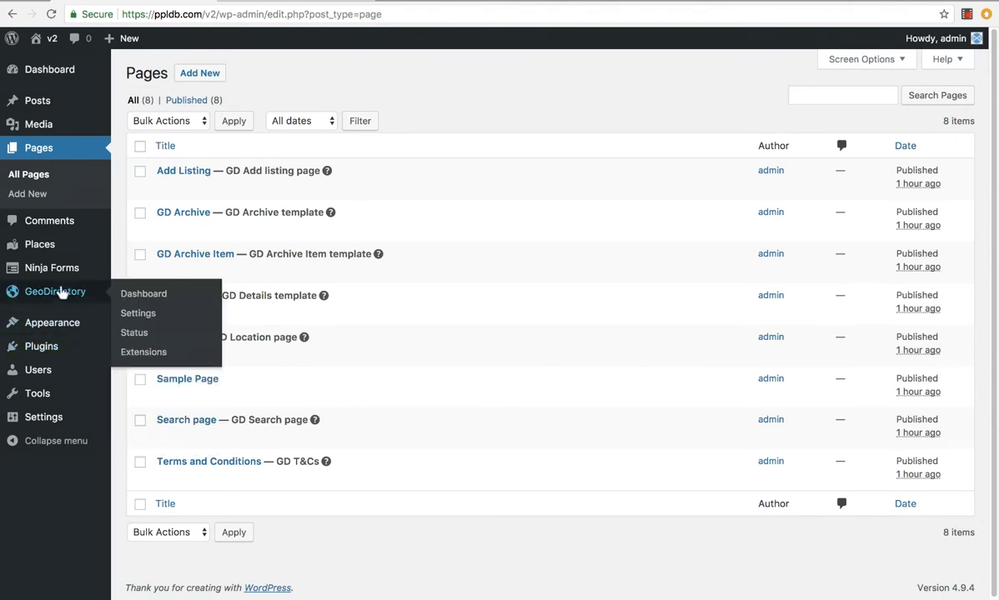
left_click(129, 314)
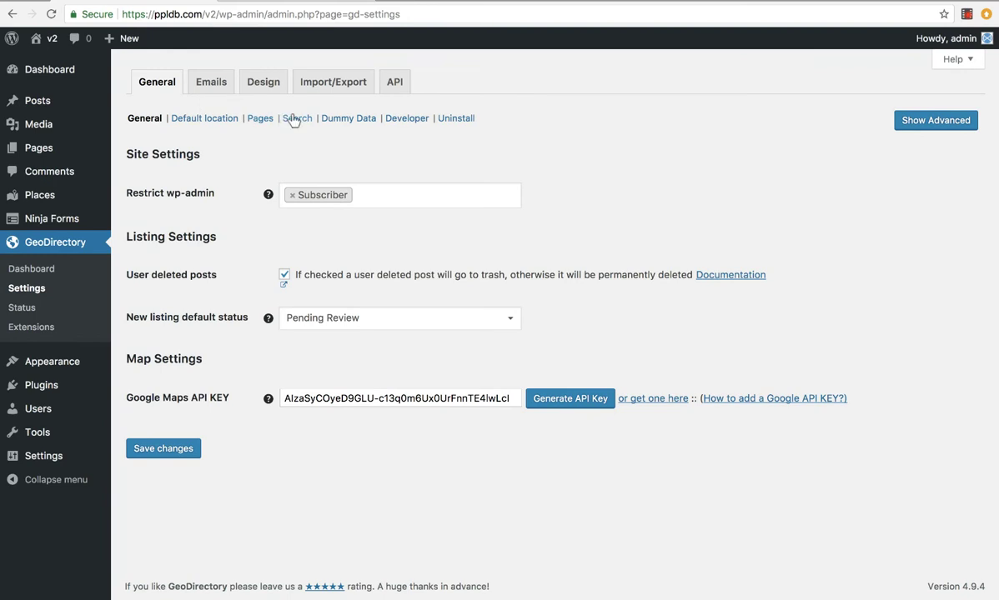
left_click(261, 119)
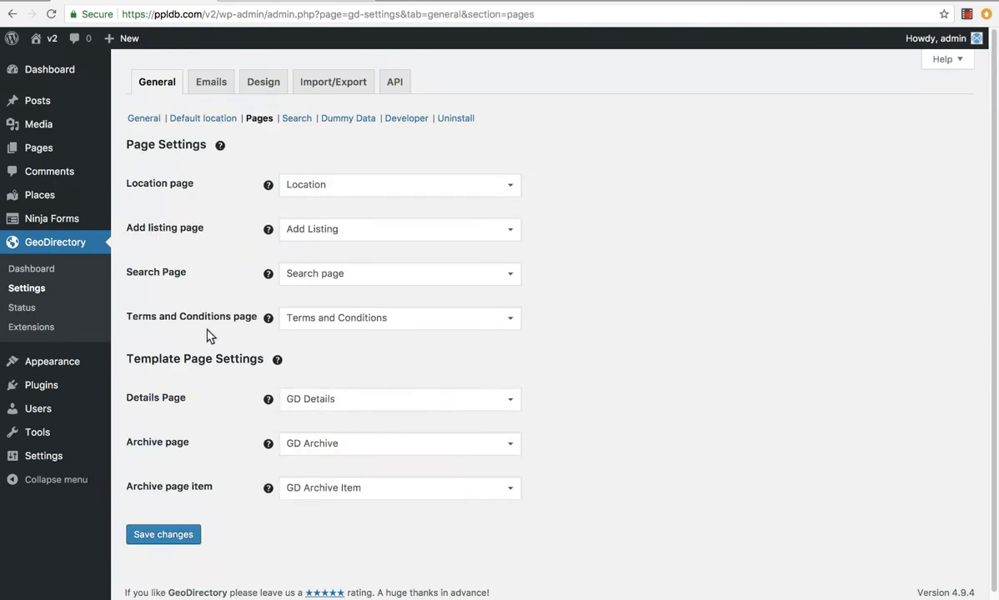
scroll(210, 336, "down", 1)
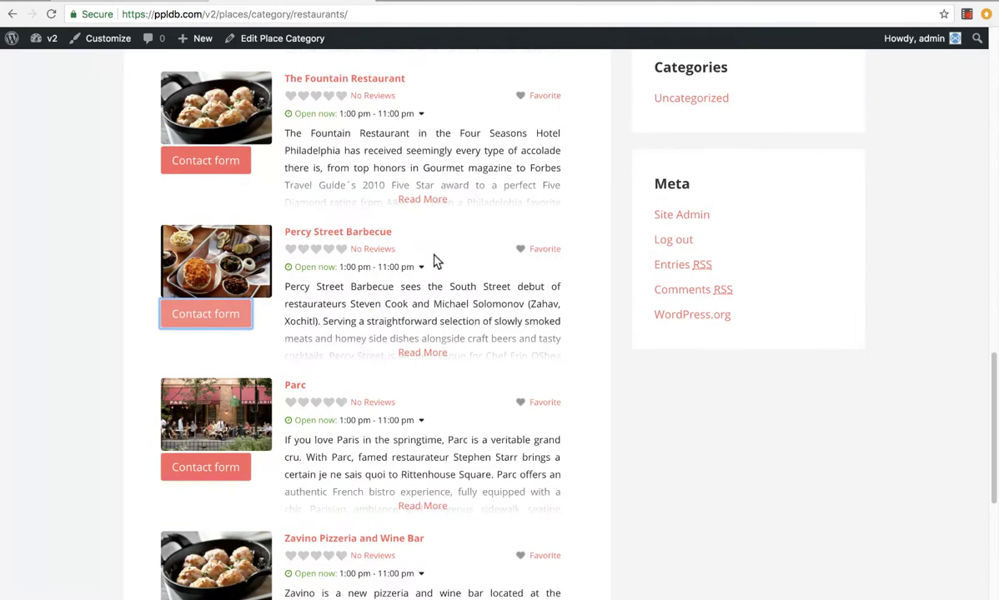
left_click_drag(564, 344, 141, 234)
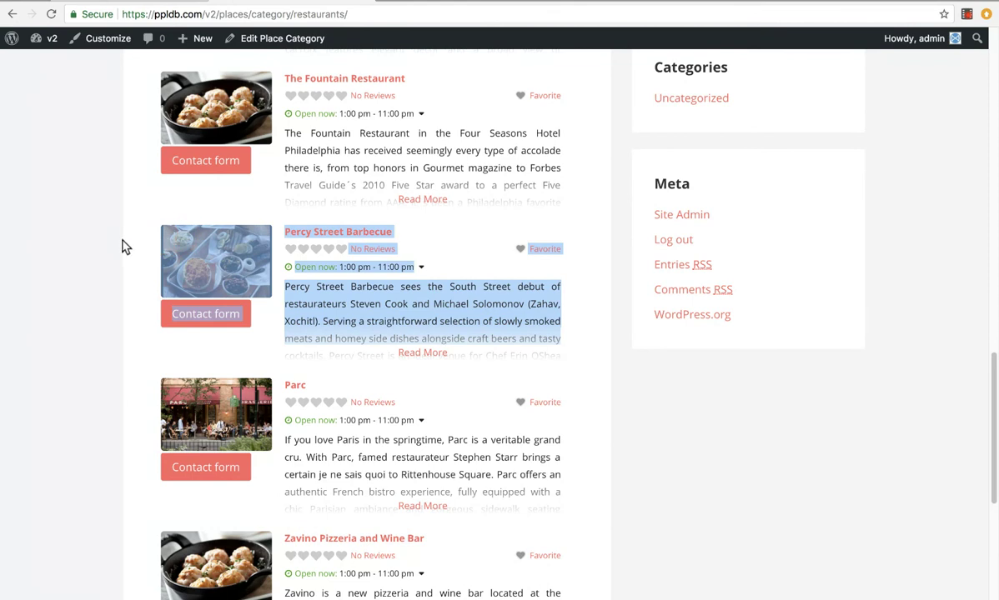
scroll(342, 333, "up", 3)
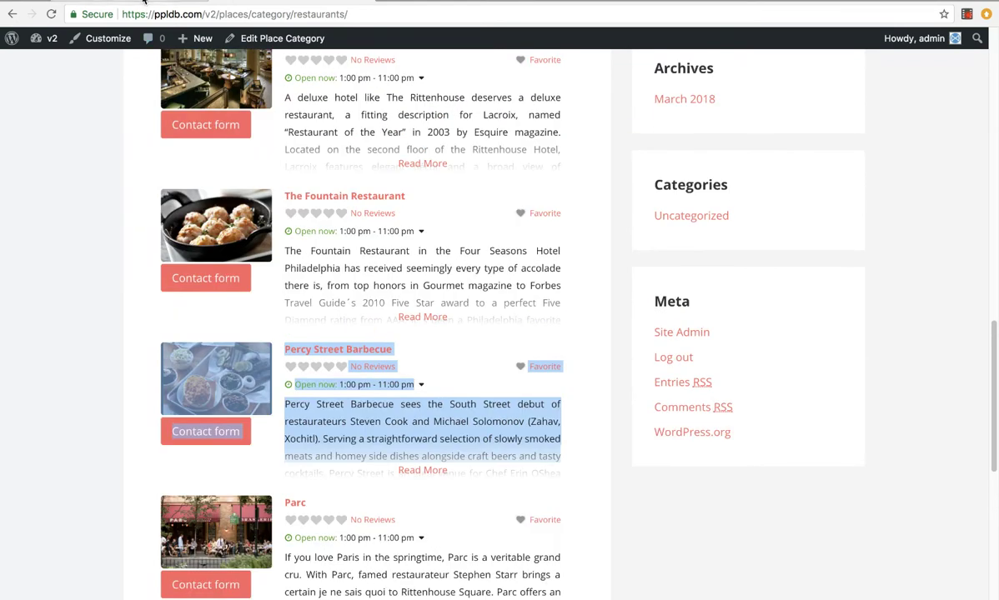
left_click(144, 4)
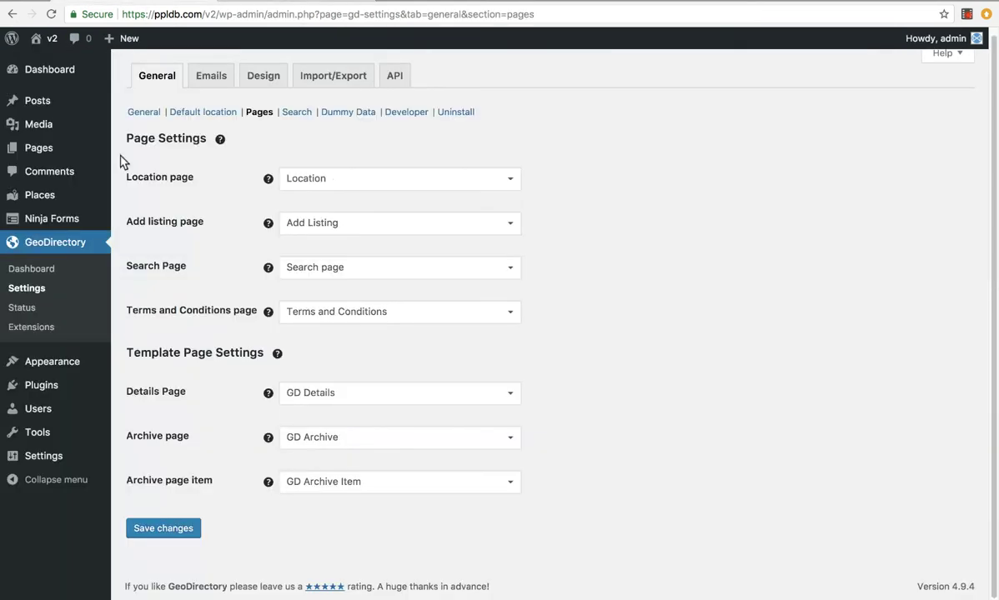
Open GD Archive in the editor and review its [gd_search], [gd_loop_actions], [gd_loop], [gd_loop_paging] shortcodes.
left_click(55, 148)
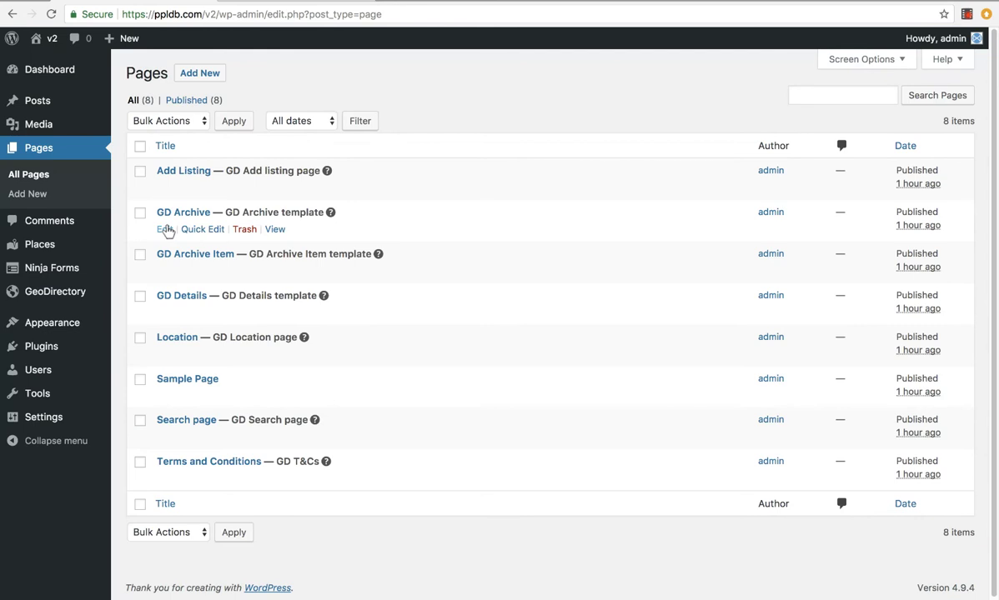
left_click(164, 229)
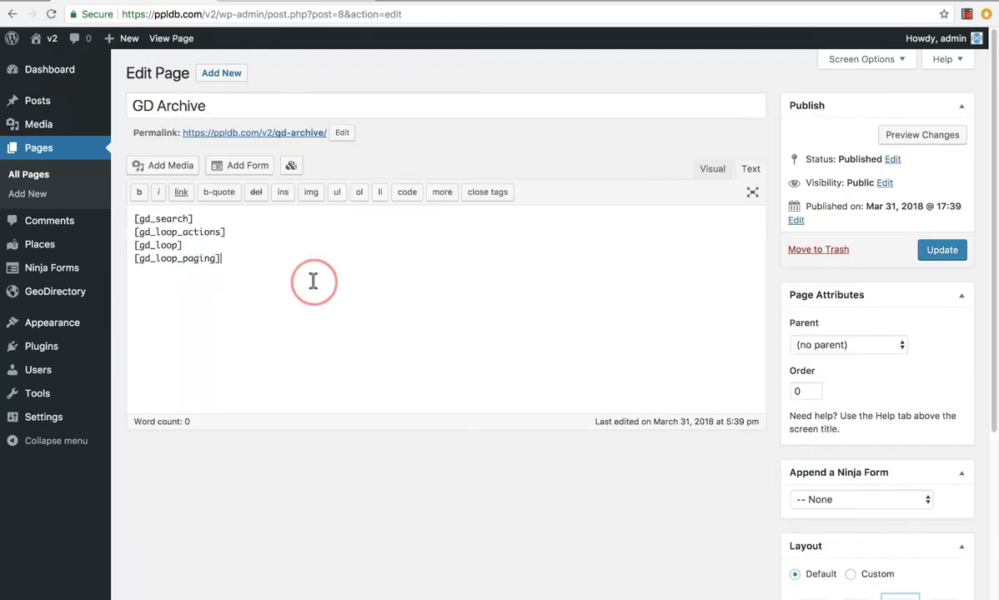
left_click_drag(256, 268, 123, 234)
left_click(162, 218)
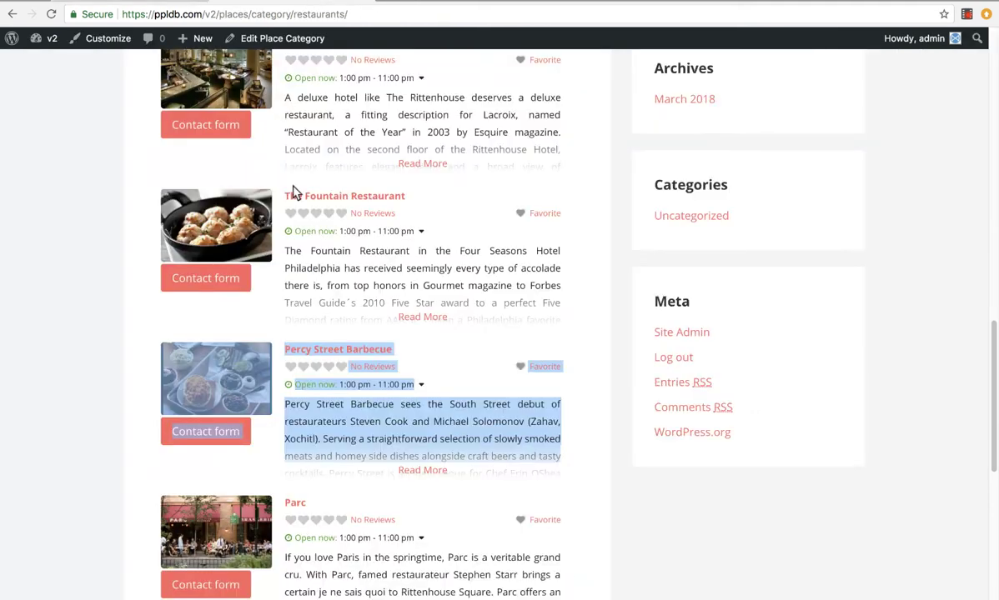
scroll(292, 200, "up", 15)
left_click(149, 3)
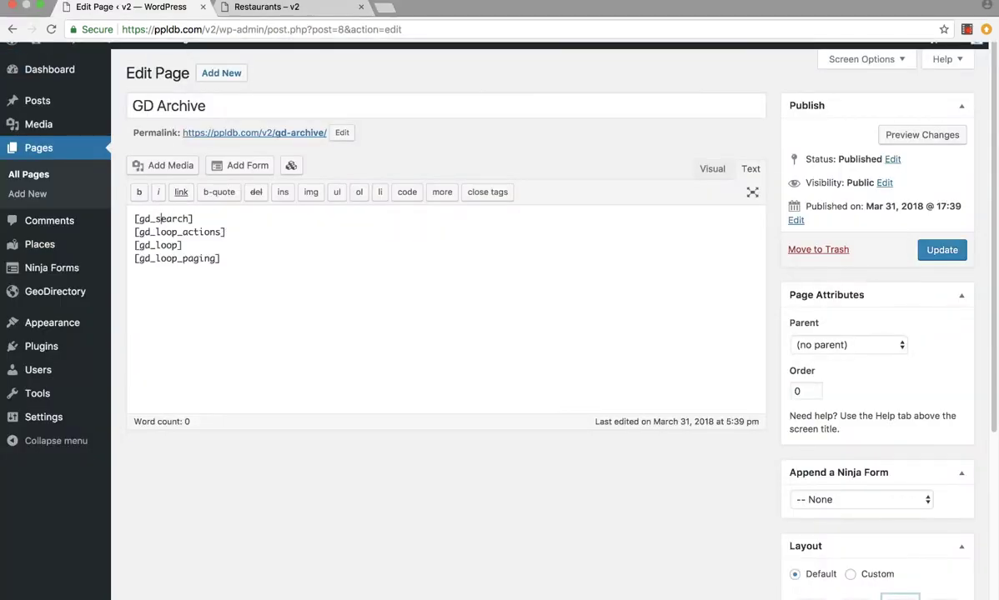
Compare the front-end Restaurants page with the [gd_loop_actions] shortcode in the GD Archive editor.
left_click(269, 6)
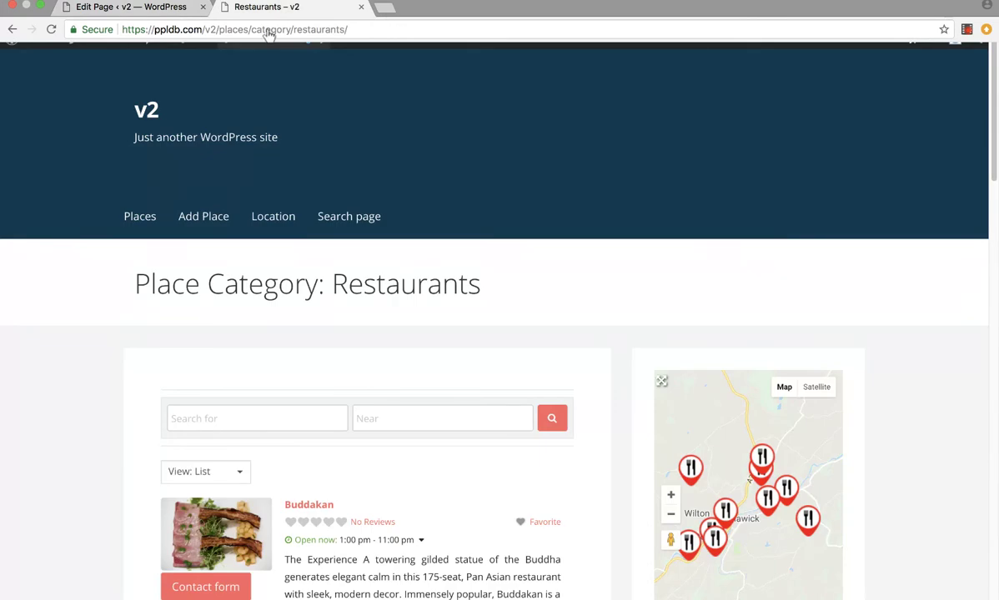
left_click(212, 419)
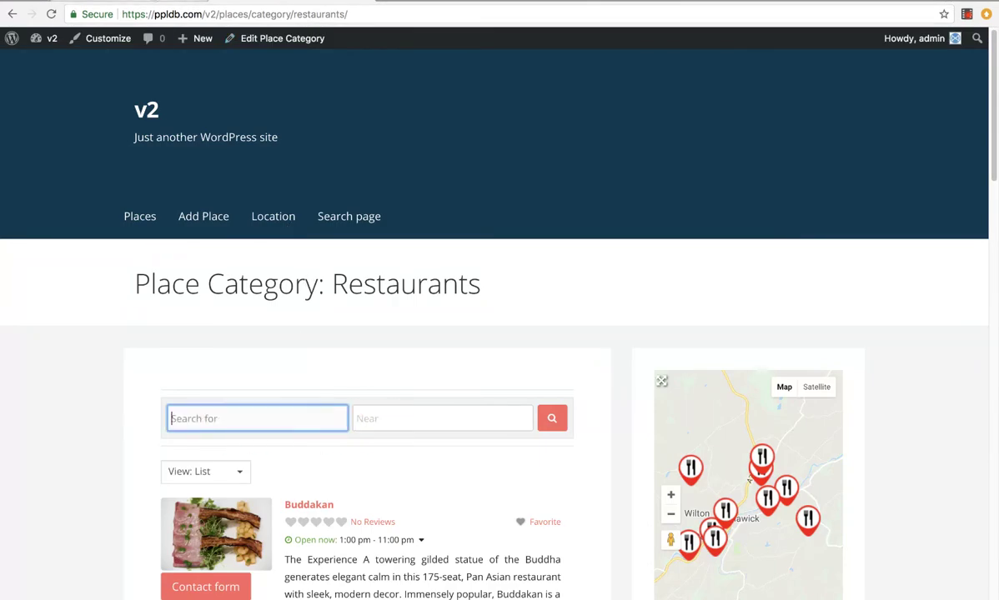
key("ctrl+shift+Tab")
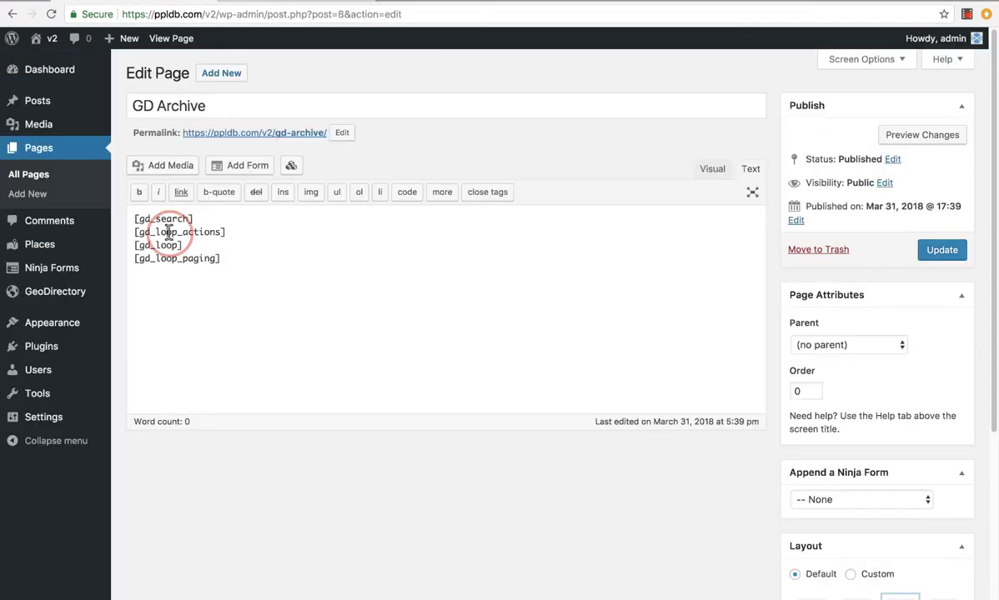
left_click(171, 233)
key("ctrl+Tab")
Try the Restaurants listings as Grid 2, Grid 3 and Grid 4, then return to List view.
scroll(257, 268, "down", 3)
left_click(215, 254)
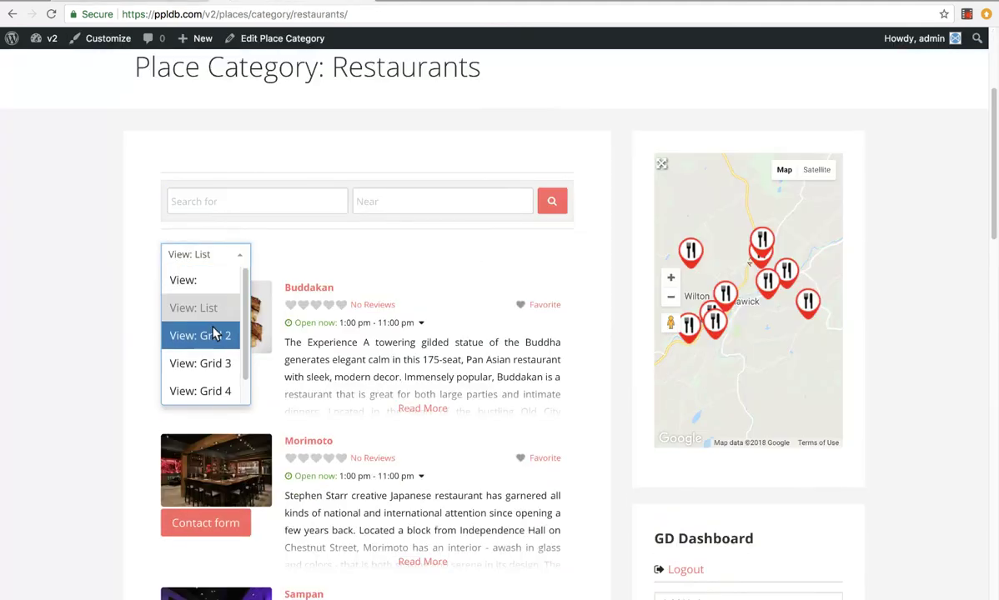
left_click(219, 260)
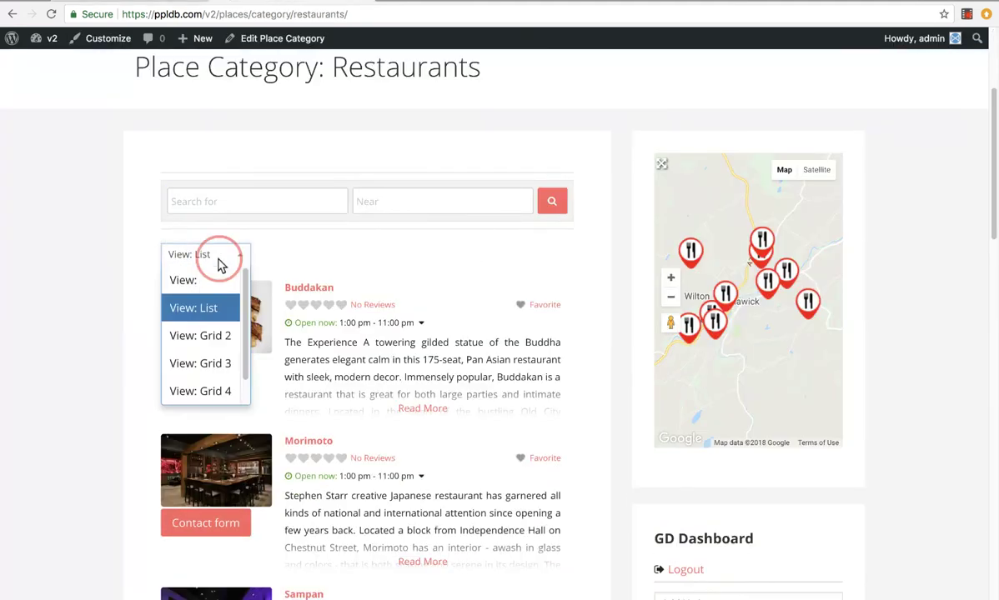
left_click(205, 337)
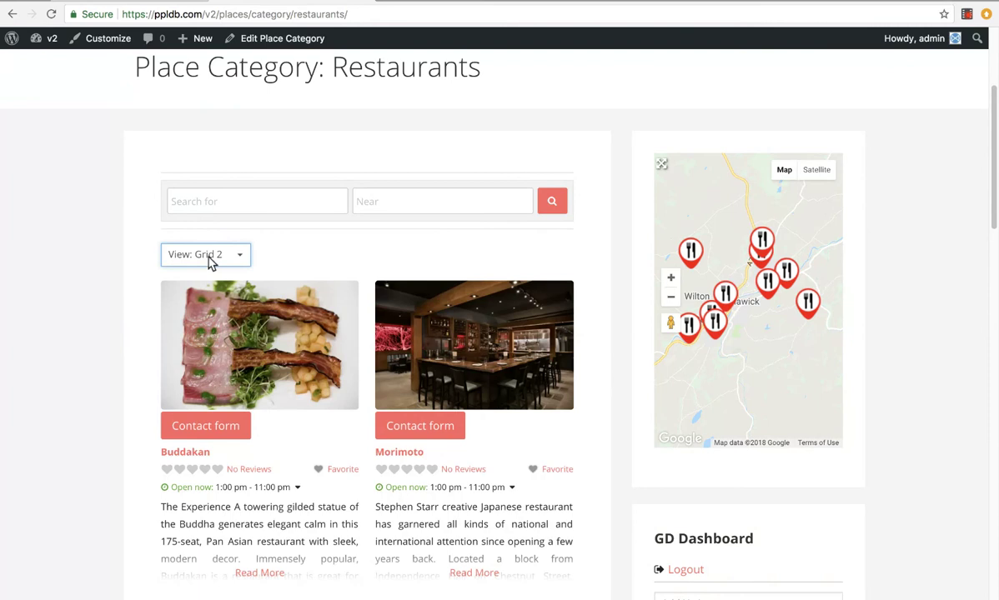
left_click(210, 256)
left_click(211, 361)
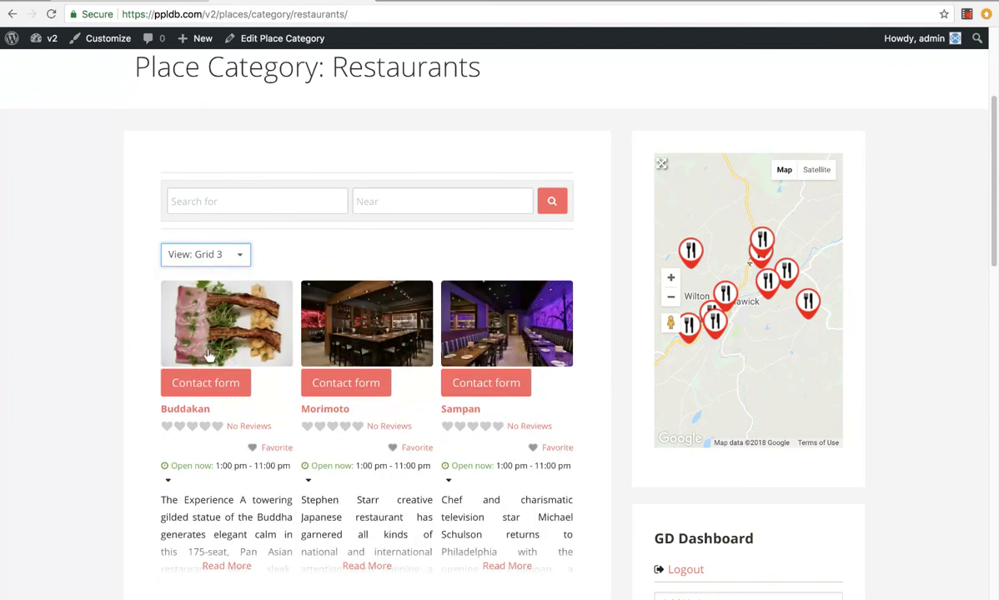
left_click(211, 260)
left_click(205, 390)
left_click(206, 255)
left_click(200, 306)
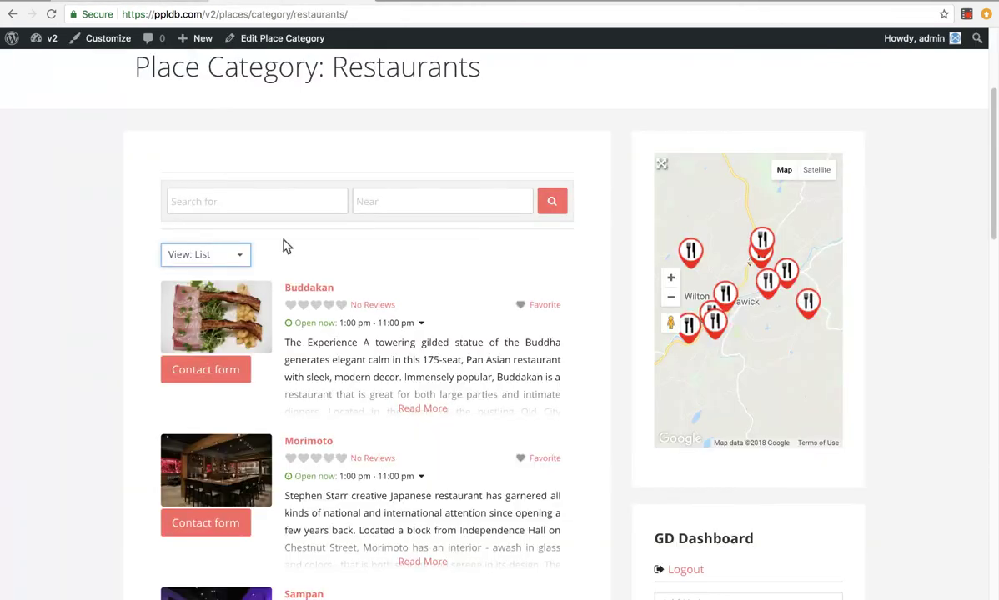
Open the Places archive and scroll down to its 1, 2, 3 pagination links.
scroll(267, 284, "down", 1)
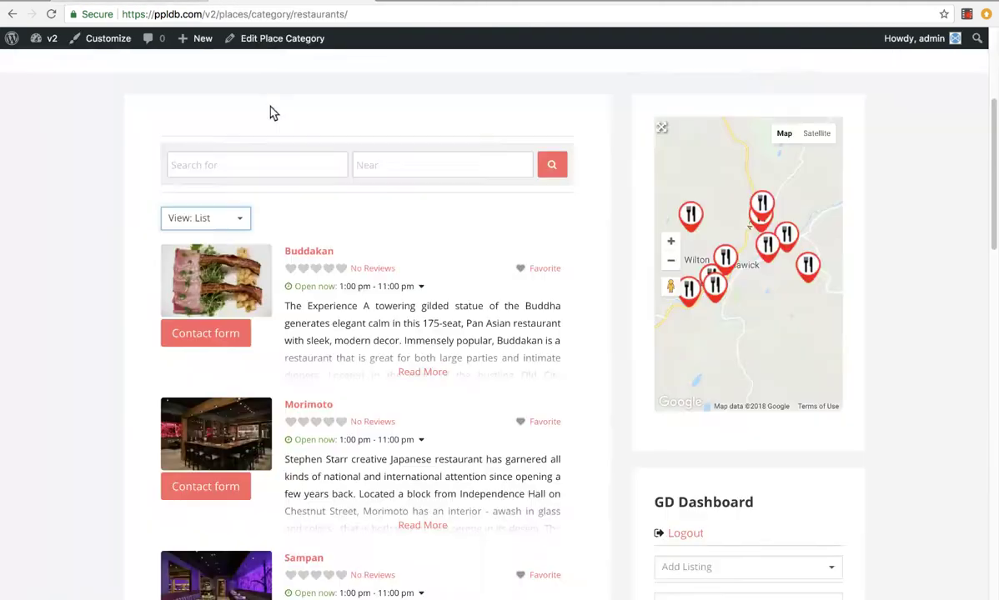
scroll(283, 232, "down", 15)
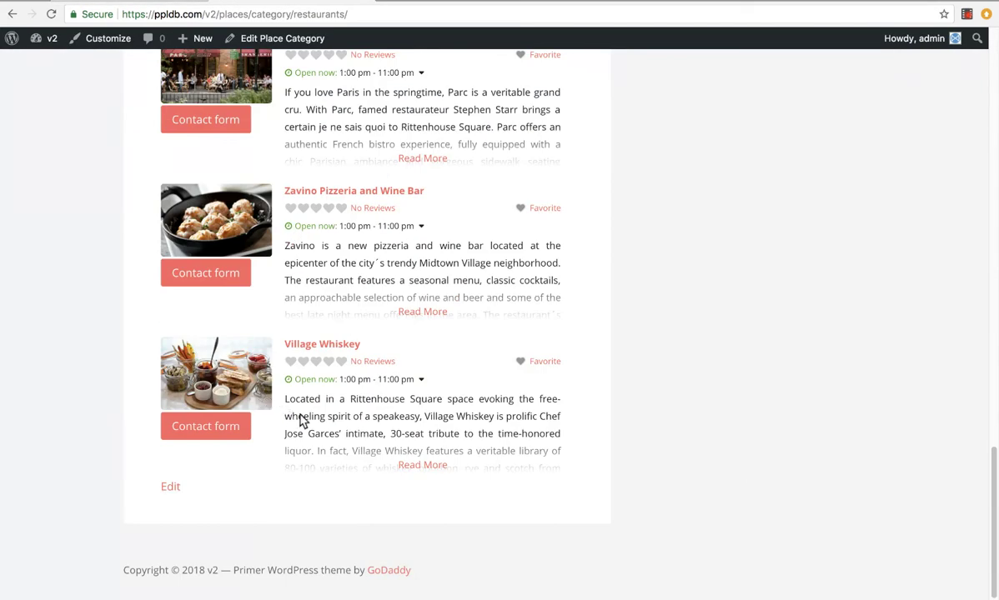
scroll(401, 438, "up", 8)
scroll(401, 438, "up", 10)
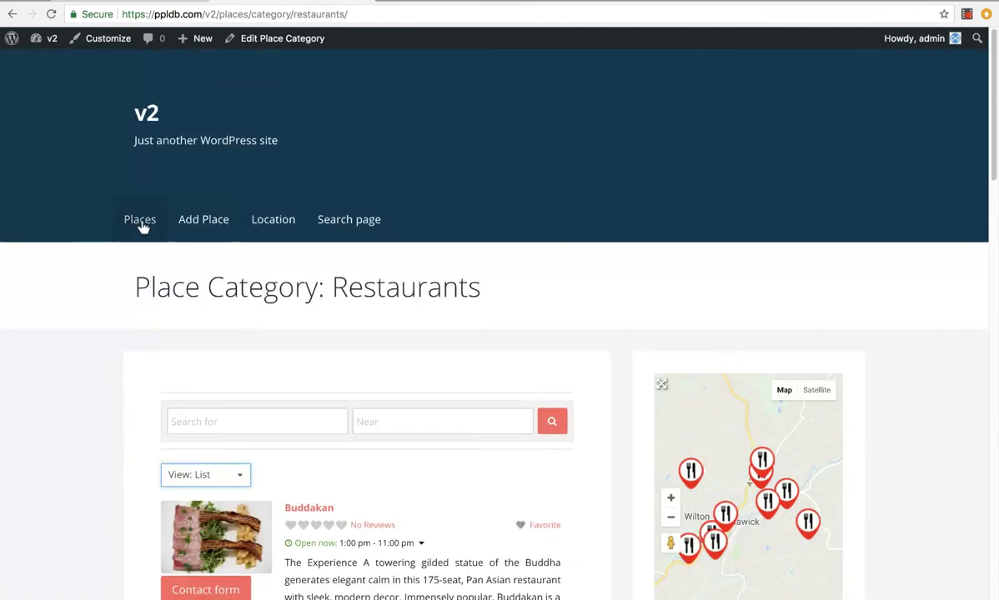
left_click(140, 221)
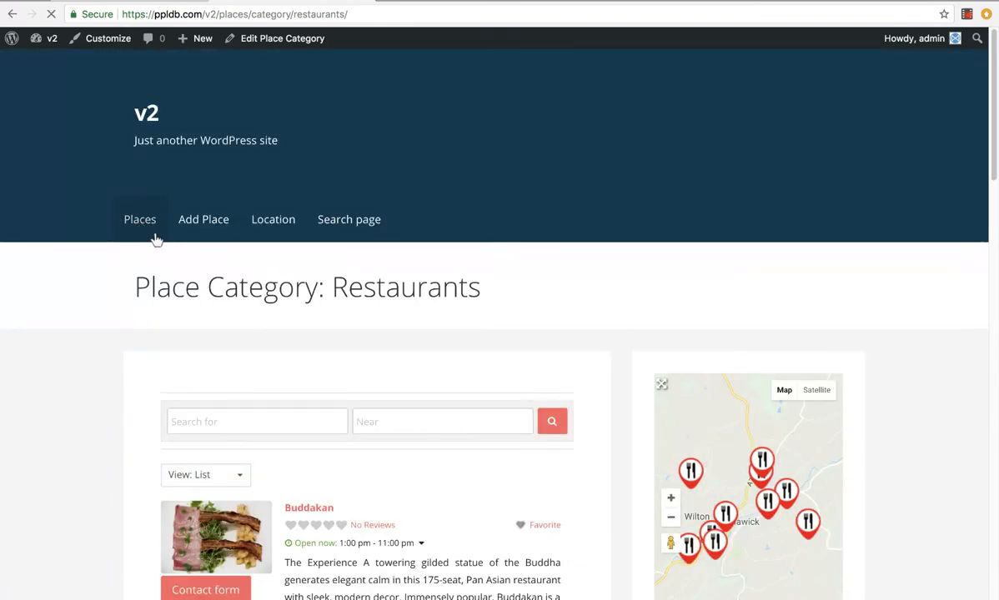
scroll(247, 301, "down", 15)
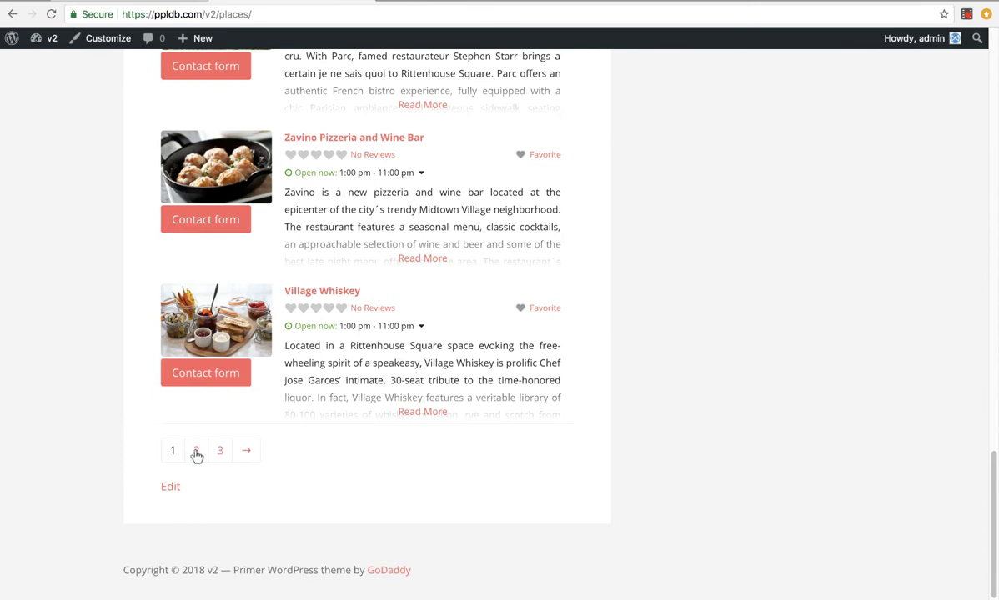
Paste a copy of [gd_loop_paging] after [gd_loop_actions] in GD Archive and update the page.
left_click(146, 3)
mouse_move(134, 259)
left_mouse_down()
mouse_move(214, 259)
mouse_move(131, 262)
left_mouse_up()
key("super+c")
left_click(220, 259)
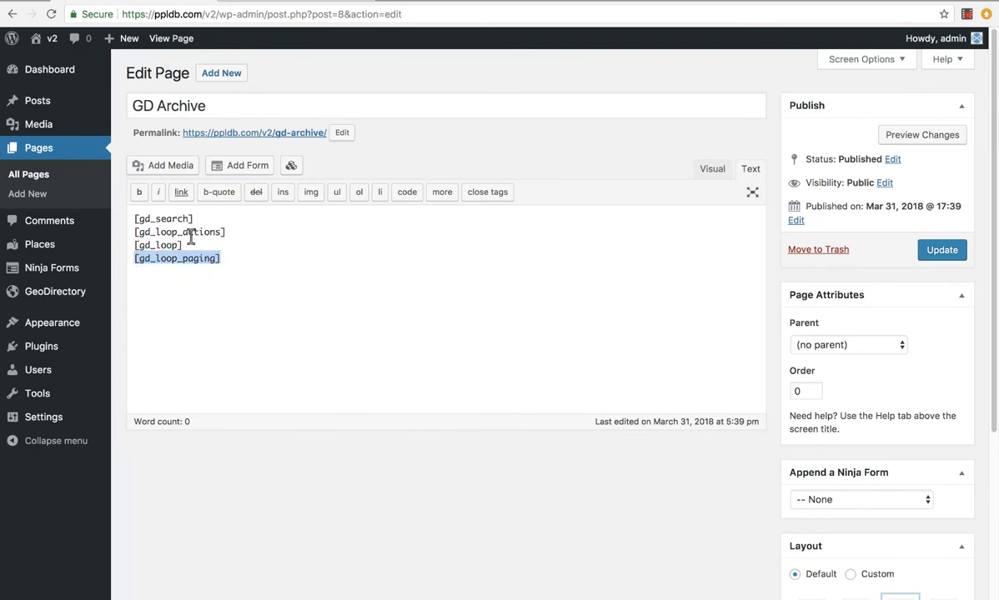
left_click(230, 234)
key("Return")
key("super+v")
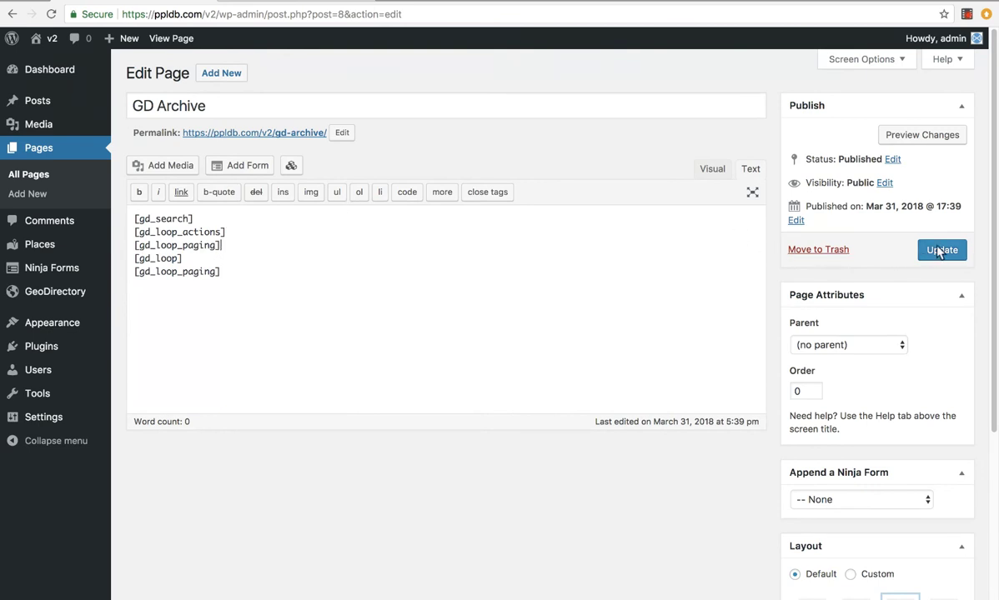
left_click(940, 250)
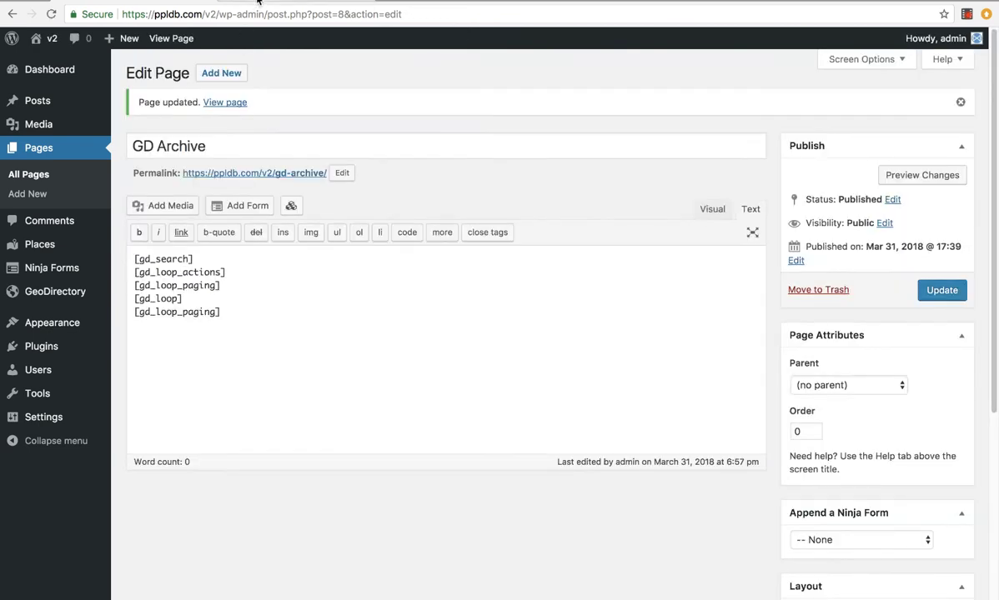
Reload the Places page to see page links above the listings.
left_click(258, 2)
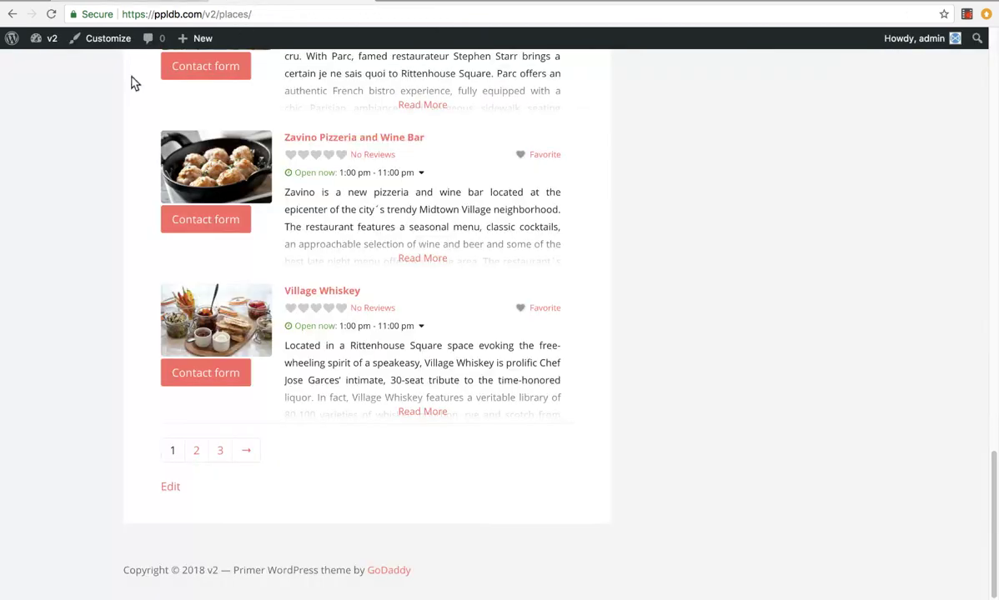
left_click(51, 15)
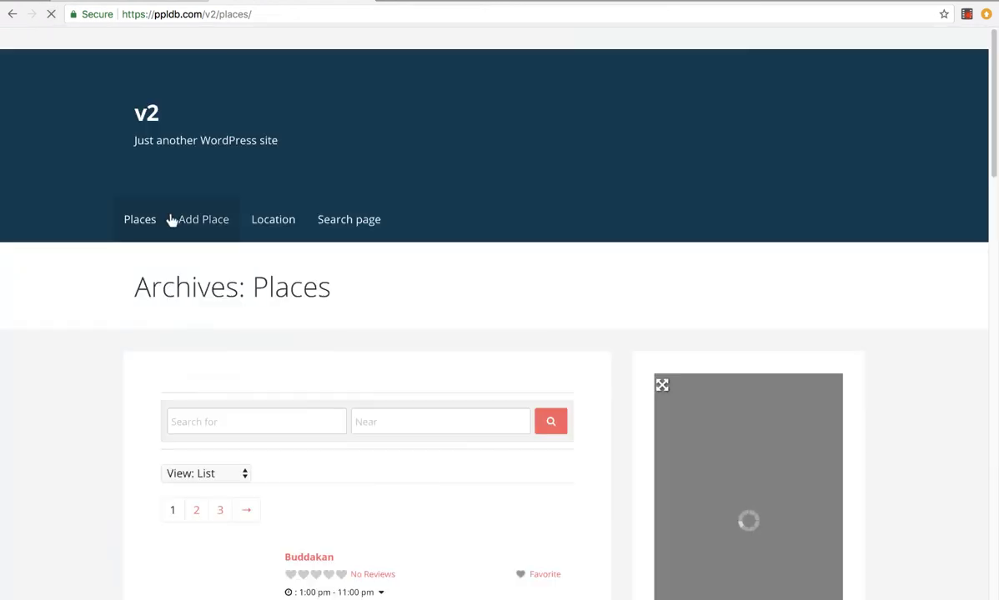
scroll(169, 284, "up", 15)
scroll(171, 285, "down", 2)
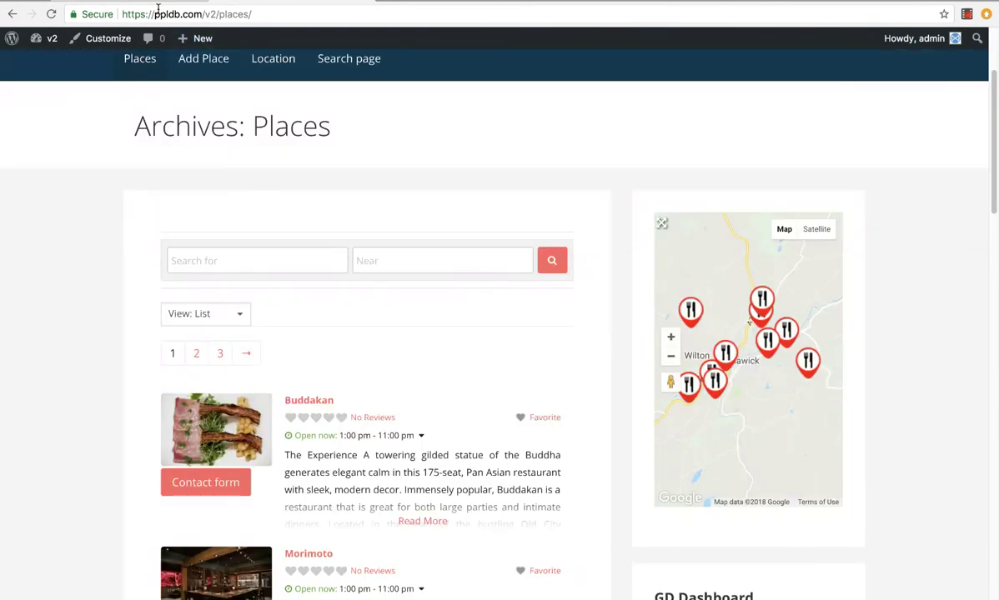
Add a line above [gd_search] in GD Archive, save, and check the text on the Places archive.
key("ctrl+Tab")
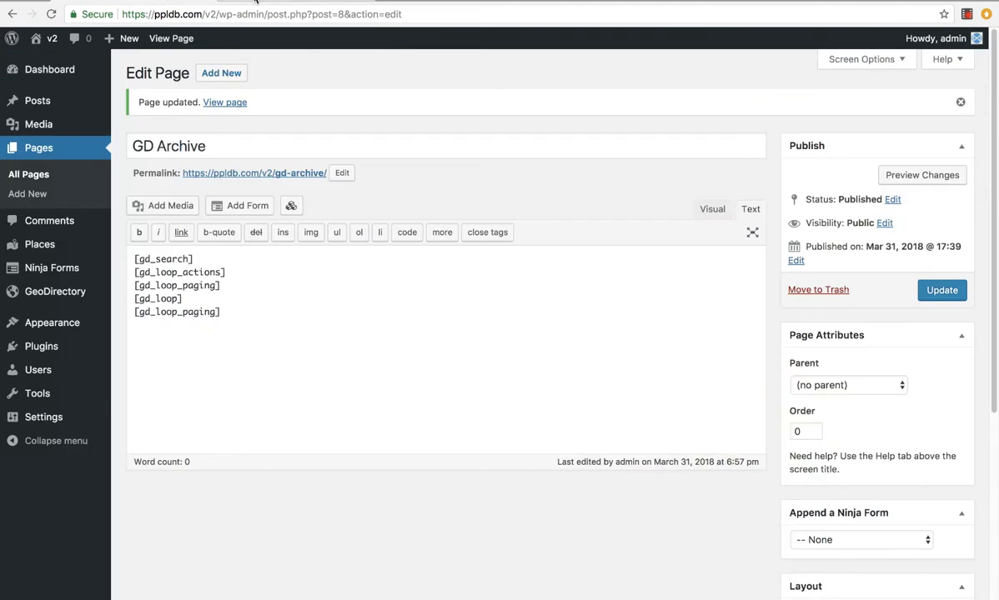
left_click(135, 261)
key("Return")
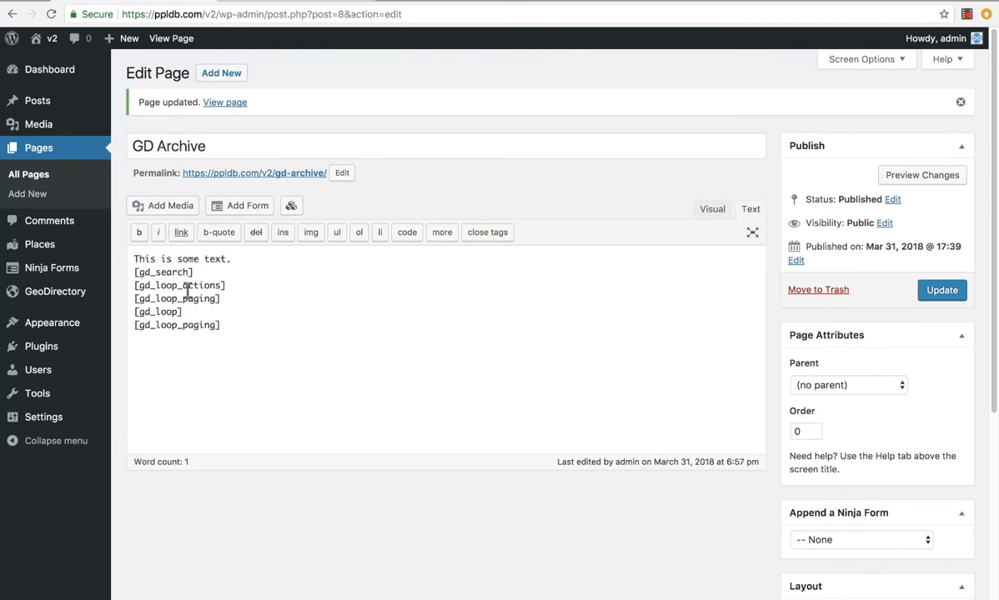
left_click(941, 291)
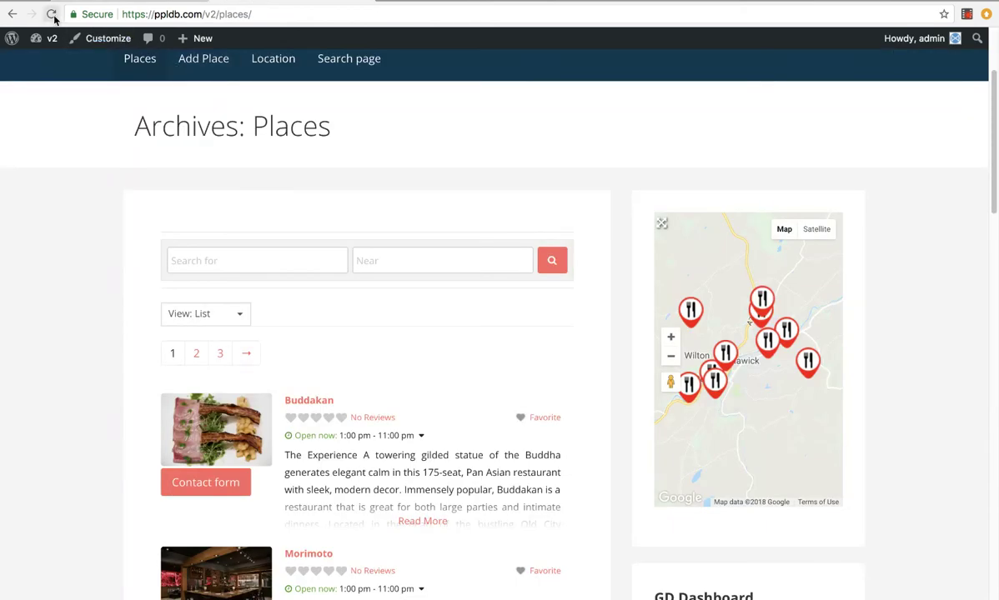
left_click(51, 14)
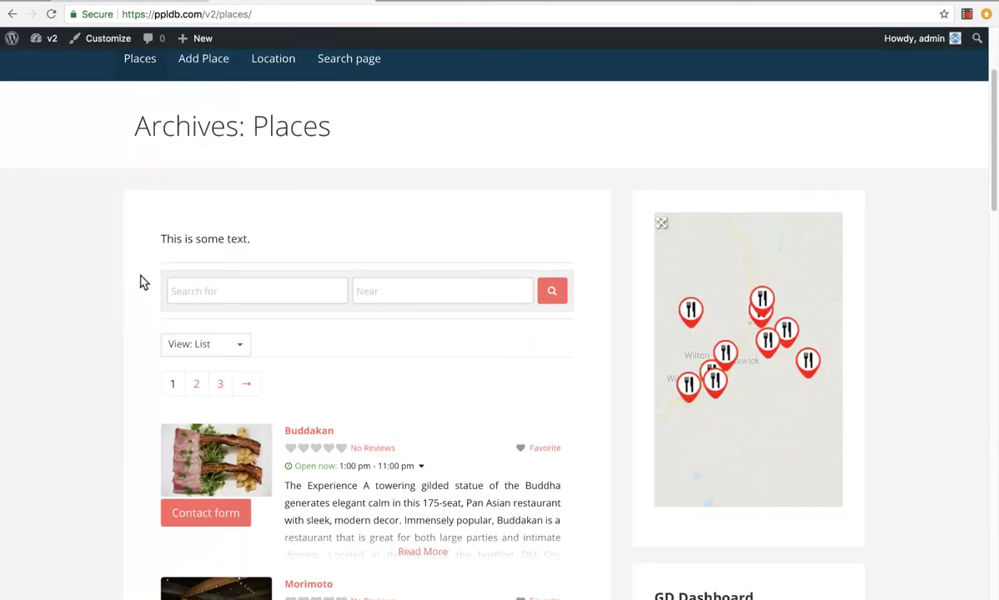
left_click_drag(154, 239, 264, 241)
Delete the 'This is some text.' line from the GD Archive template and update it.
key("super+bracketleft")
triple_click(212, 261)
key("BackSpace")
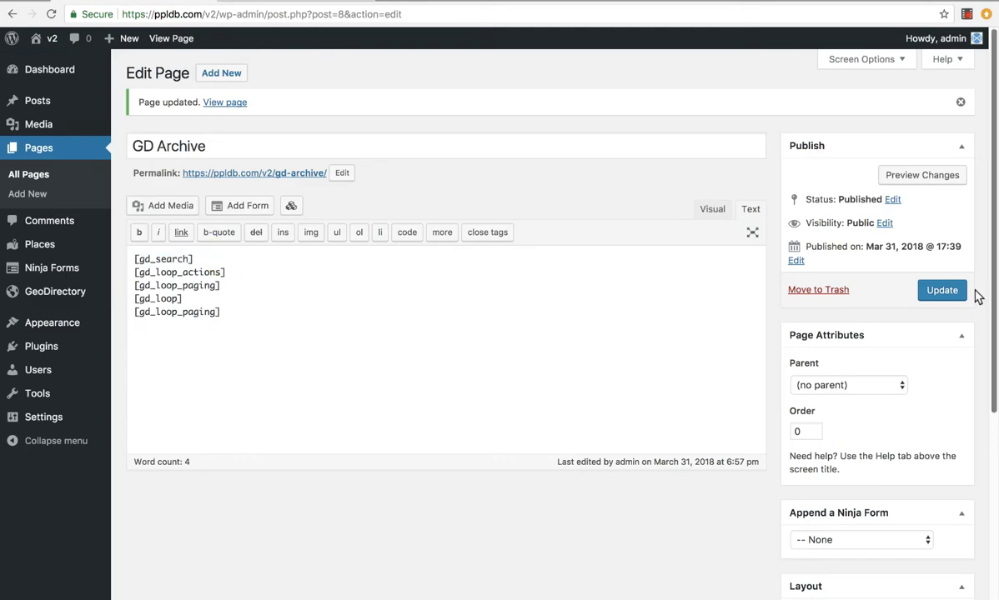
left_click(956, 292)
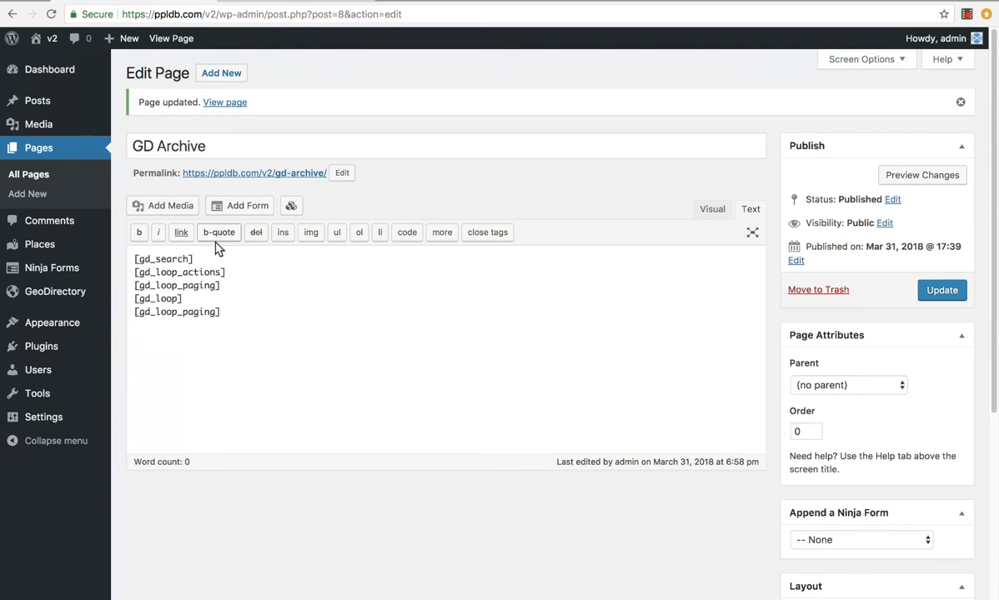
Open the GD Archive Item template and examine its section shortcodes' open/close types and positions.
left_click(35, 176)
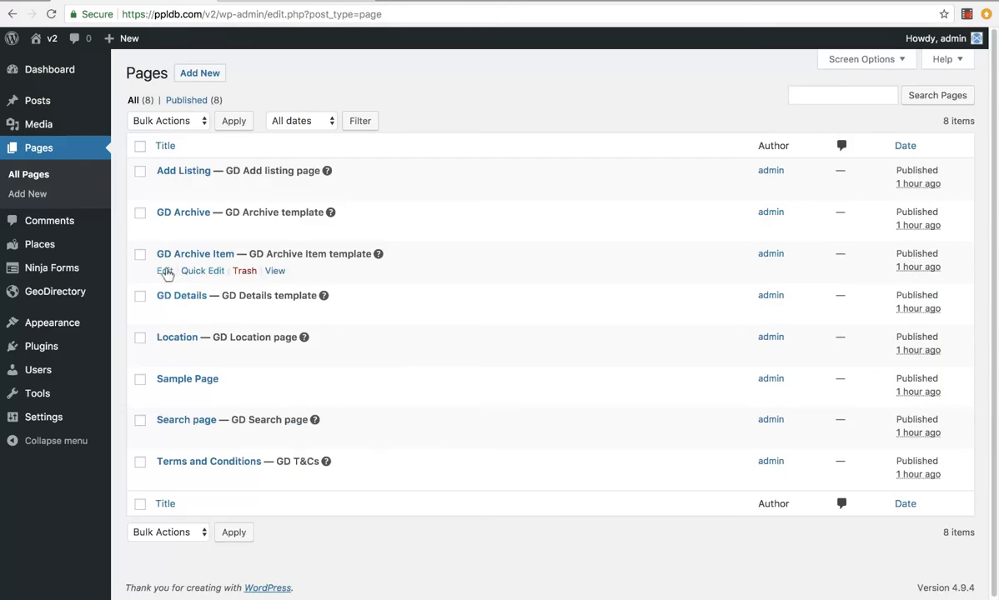
left_click(166, 271)
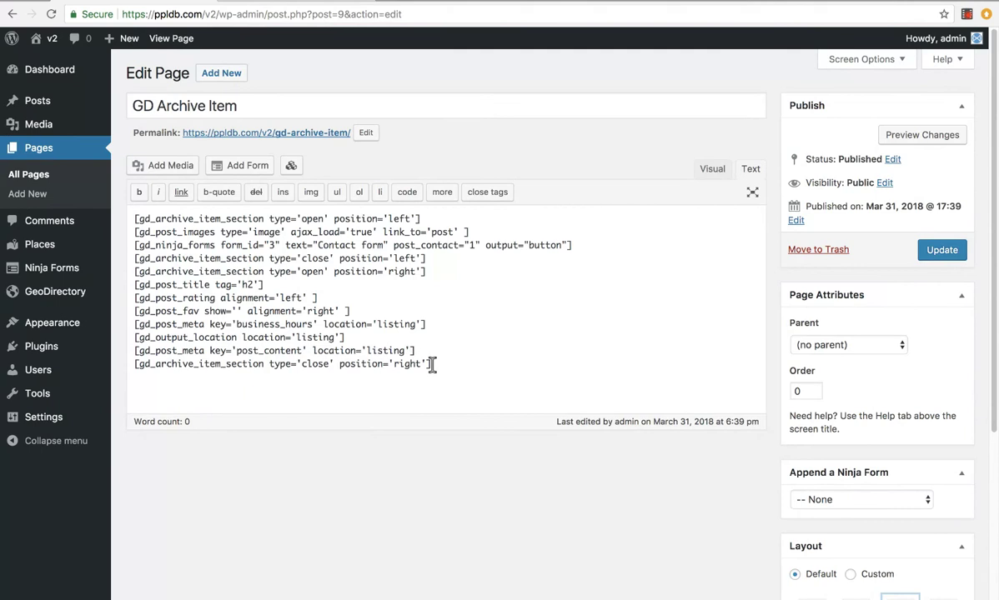
left_click_drag(432, 364, 139, 220)
left_click(275, 268)
left_click_drag(139, 219, 420, 219)
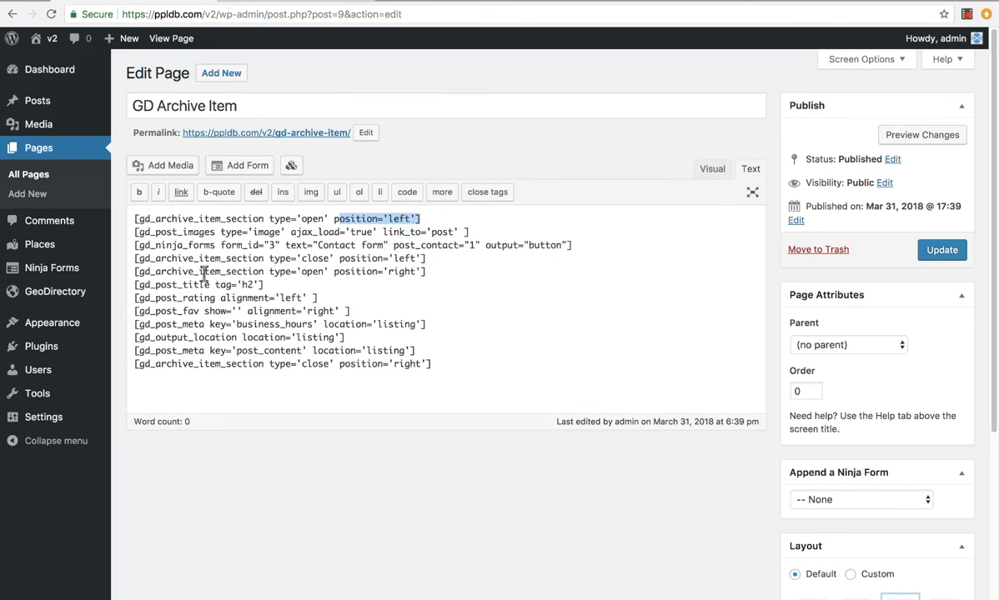
left_click_drag(268, 259, 367, 259)
left_click_drag(307, 272, 365, 276)
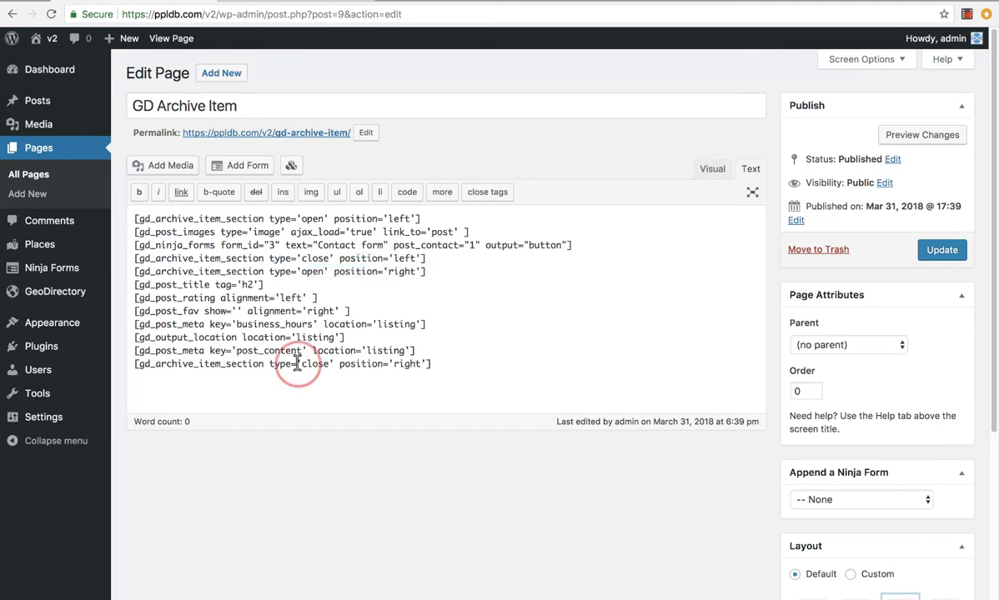
left_click_drag(297, 365, 342, 364)
Compare the front-end places listing with the template, then return to the editor.
left_click(284, 2)
scroll(265, 409, "down", 3)
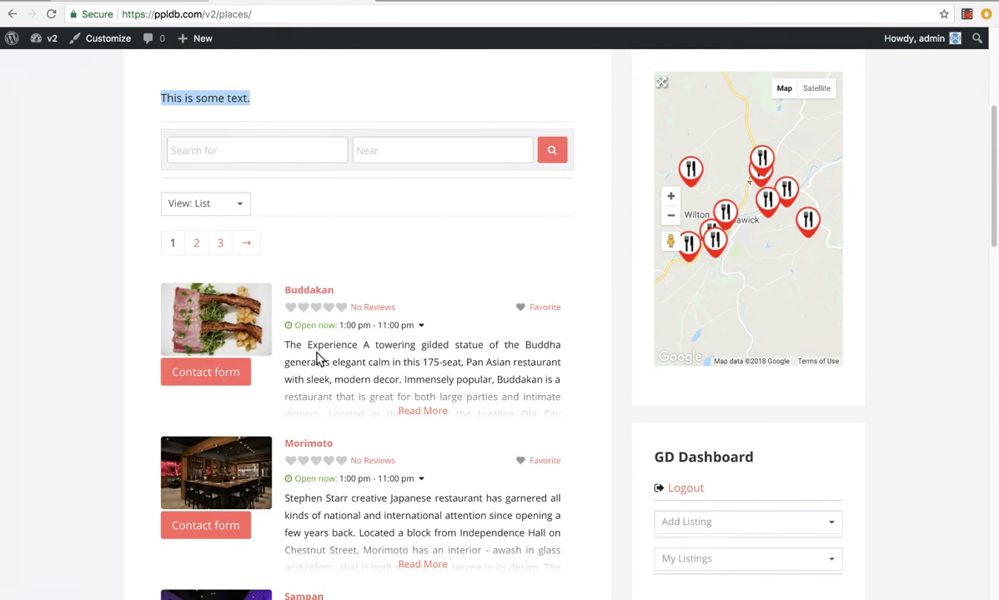
left_click(166, 2)
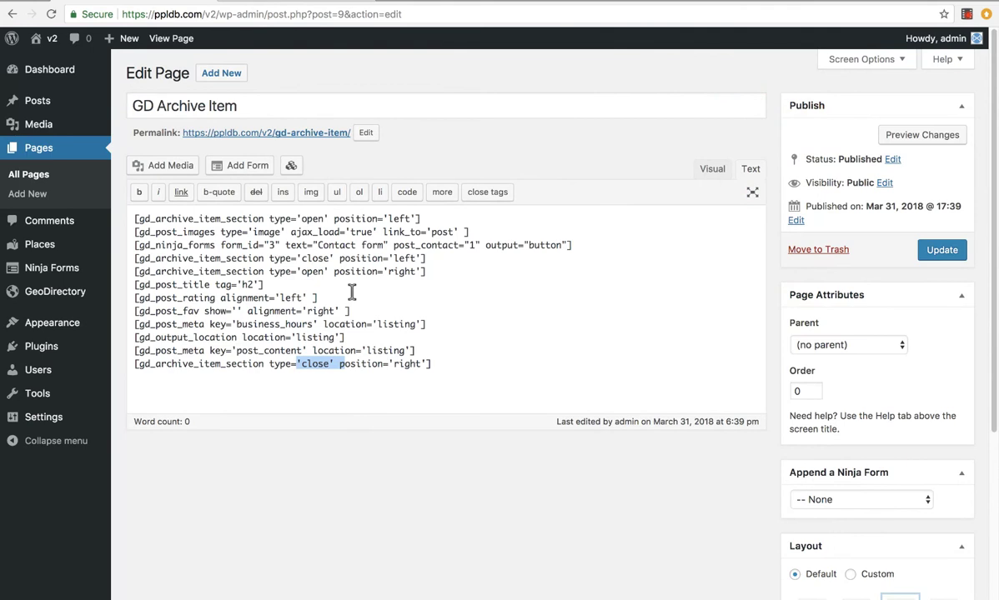
left_click(229, 284)
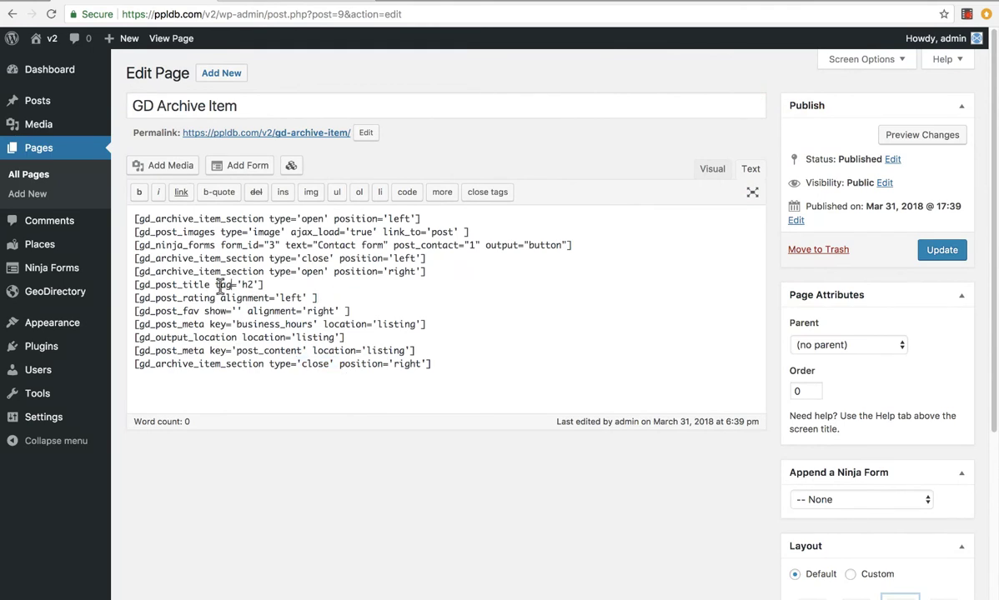
Delete the [gd_ninja_forms] contact form line from GD Archive Item and update the template.
triple_click(303, 245)
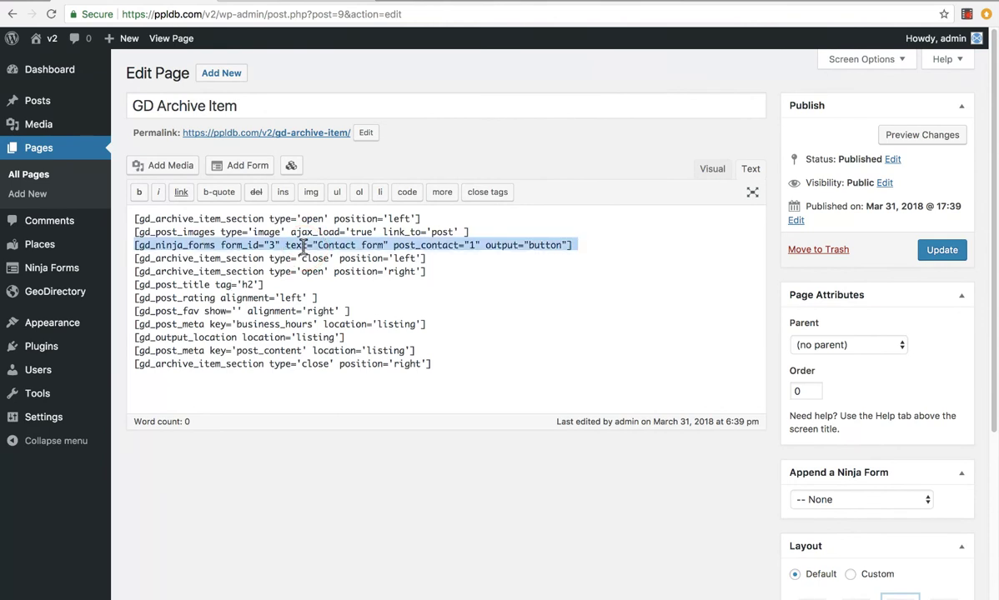
key("BackSpace")
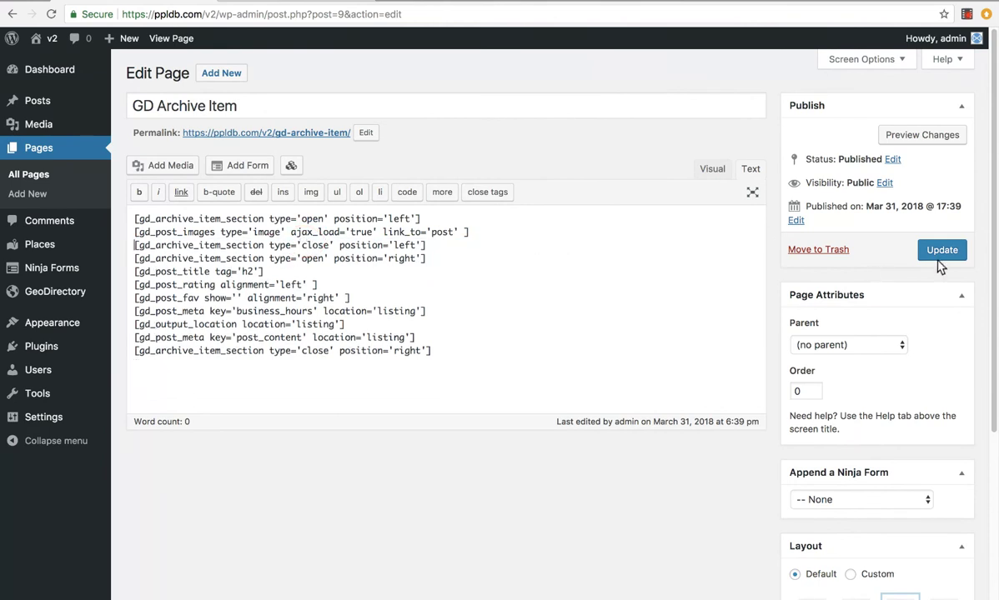
left_click(886, 251)
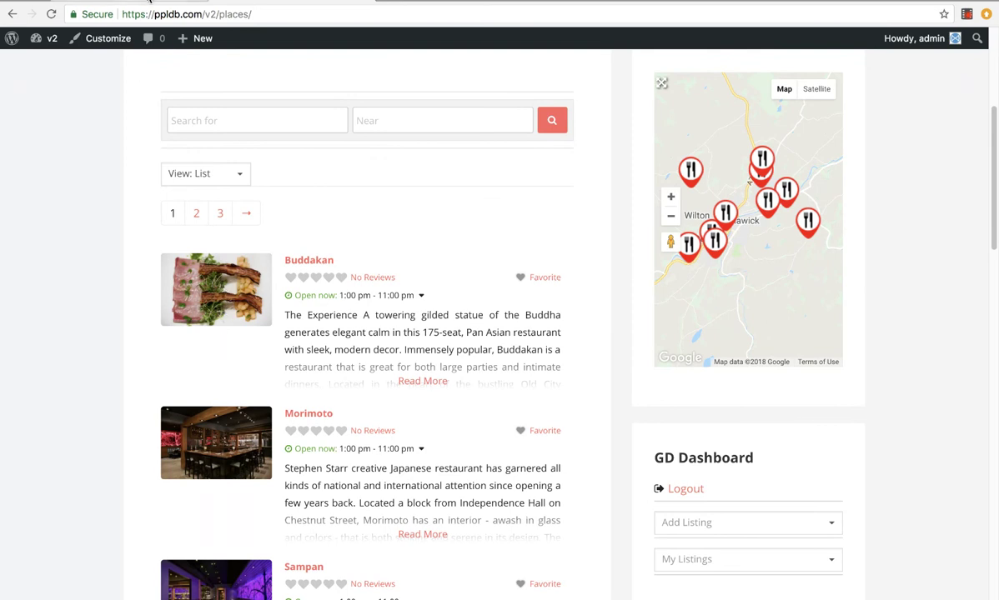
left_click(148, 1)
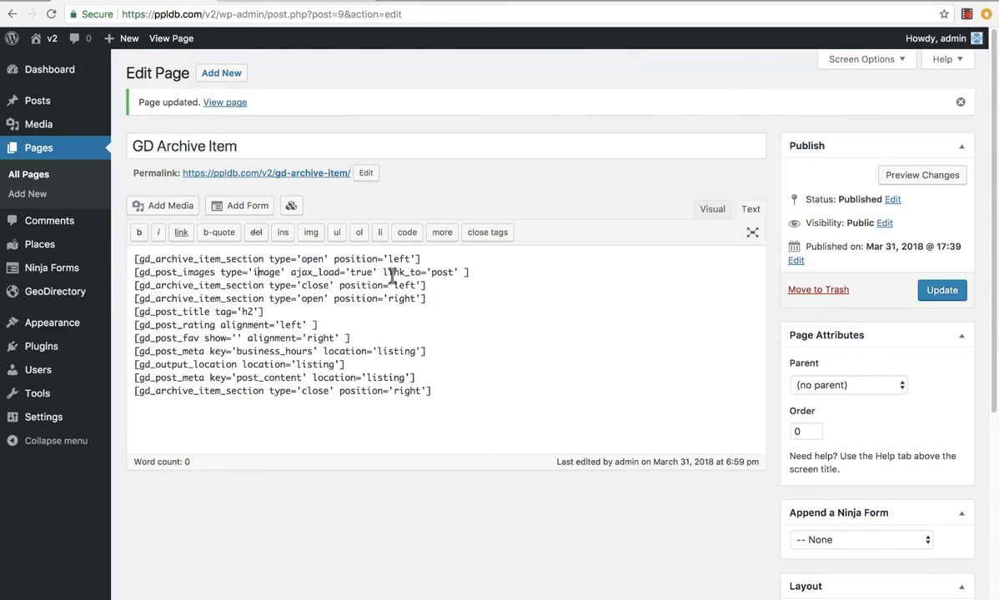
Remove the old gd_post_images line from GD Archive Item, leaving an empty line in its place.
triple_click(258, 273)
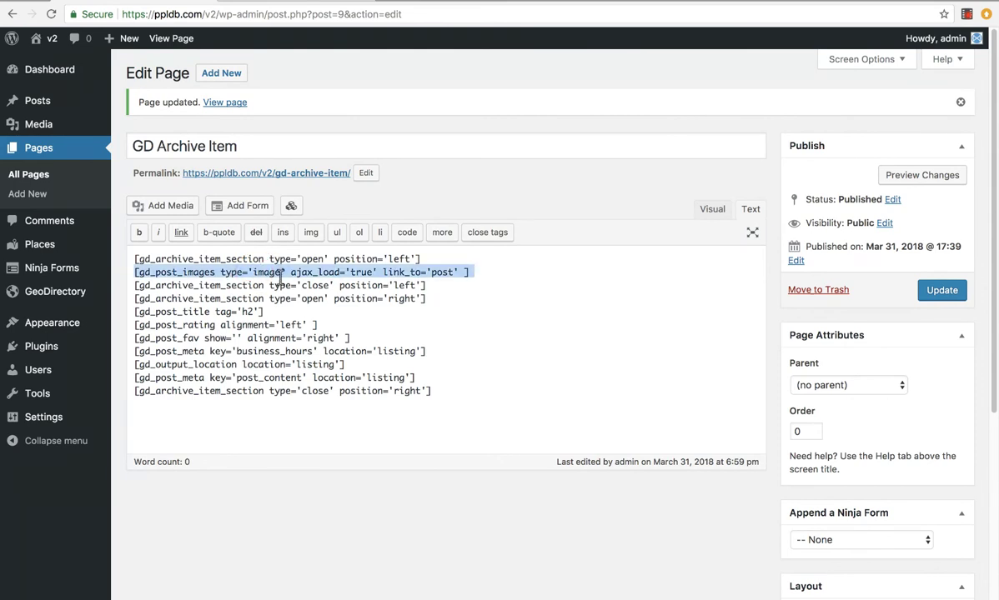
key("BackSpace")
key("Return")
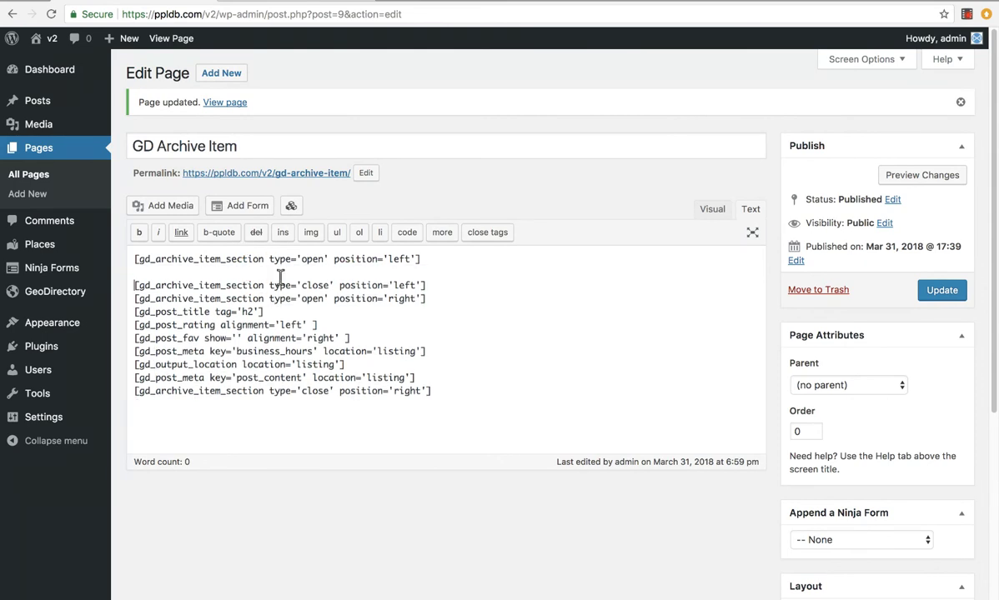
left_click(280, 276)
Insert a gd_post_images shortcode with Slider output and Lightbox image links.
left_click(291, 208)
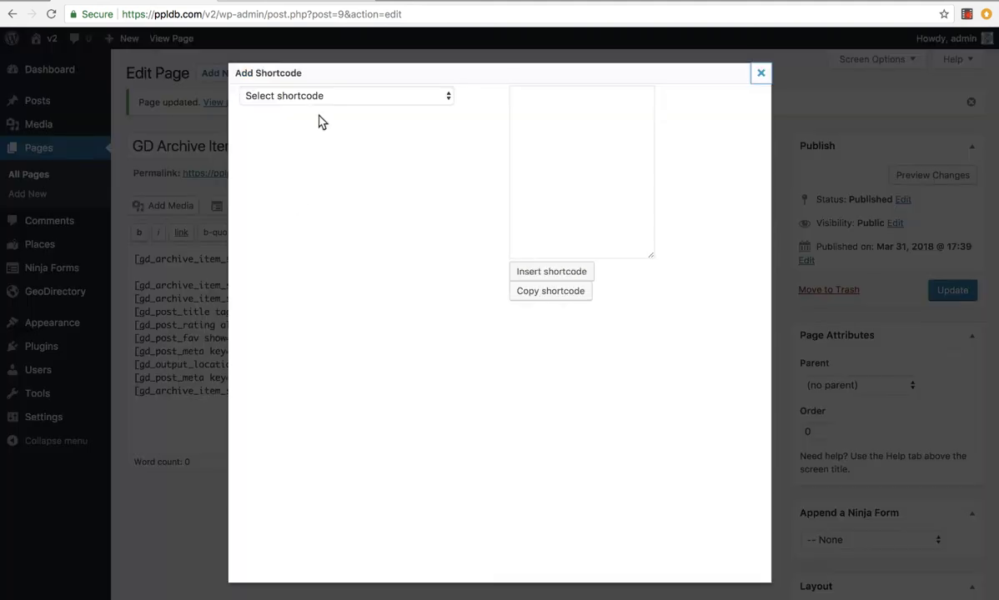
left_click(319, 98)
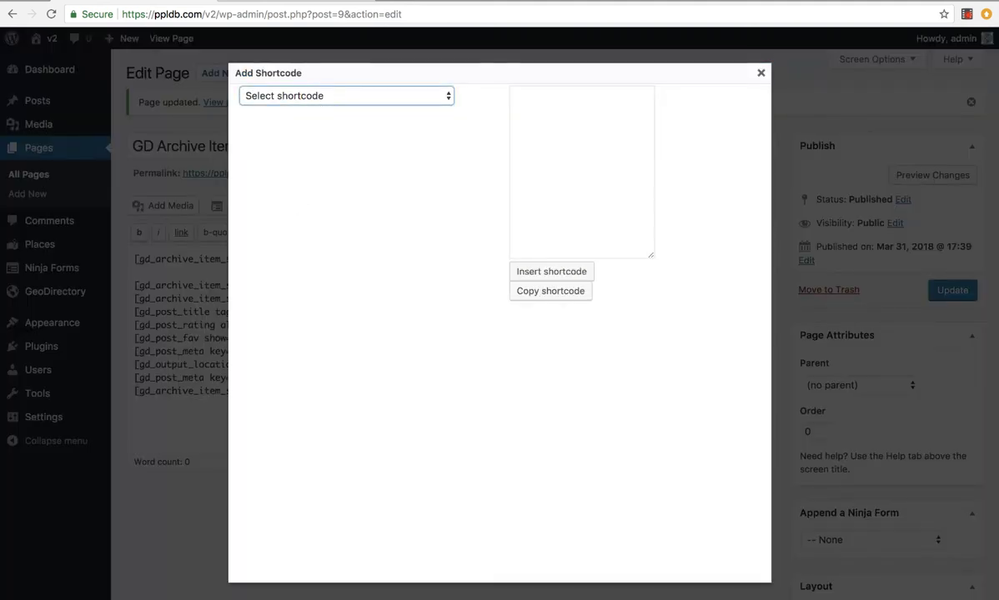
left_click(368, 201)
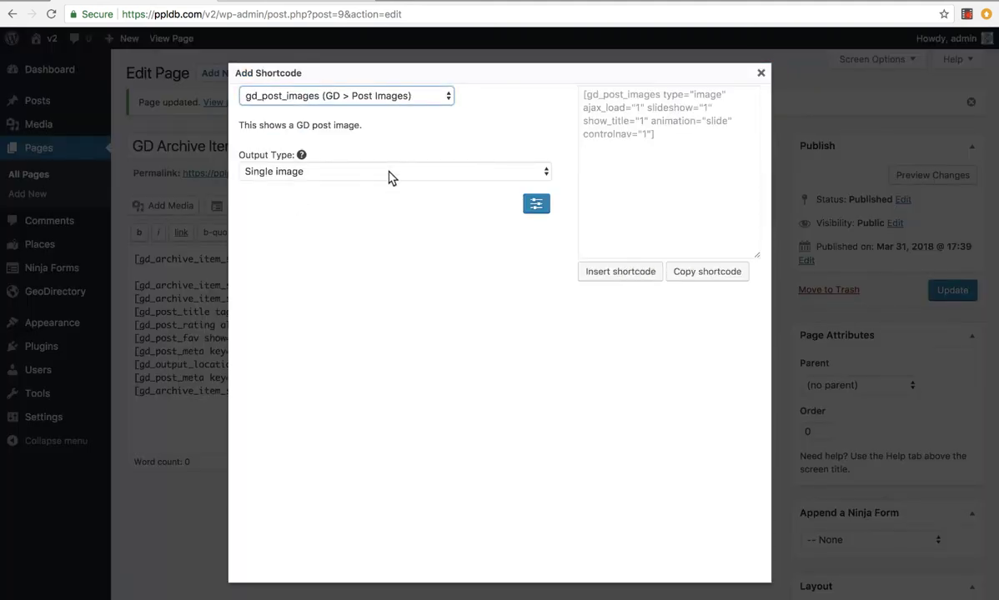
left_click(390, 171)
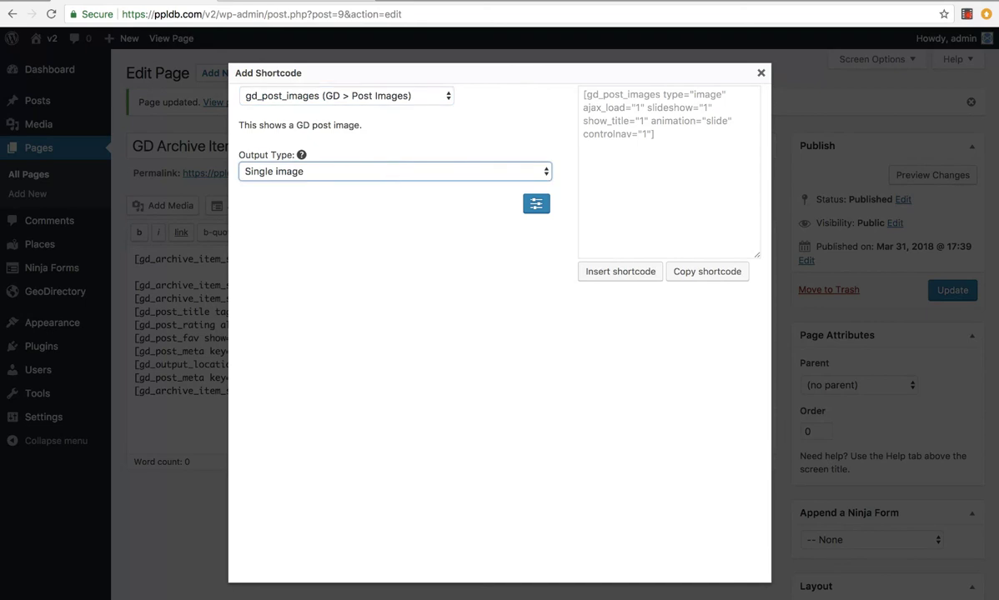
left_click(362, 183)
left_click(537, 205)
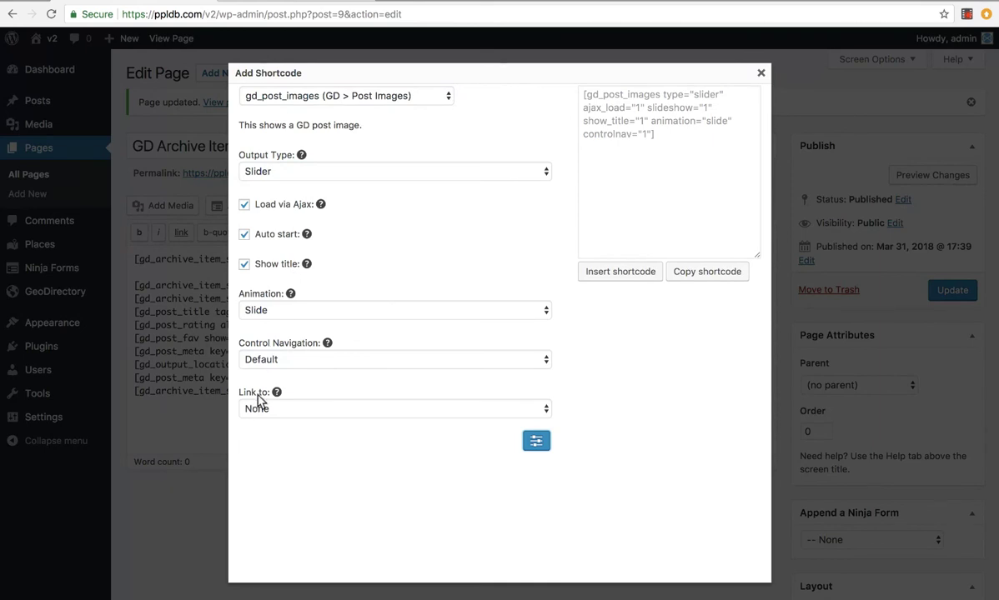
left_click(279, 413)
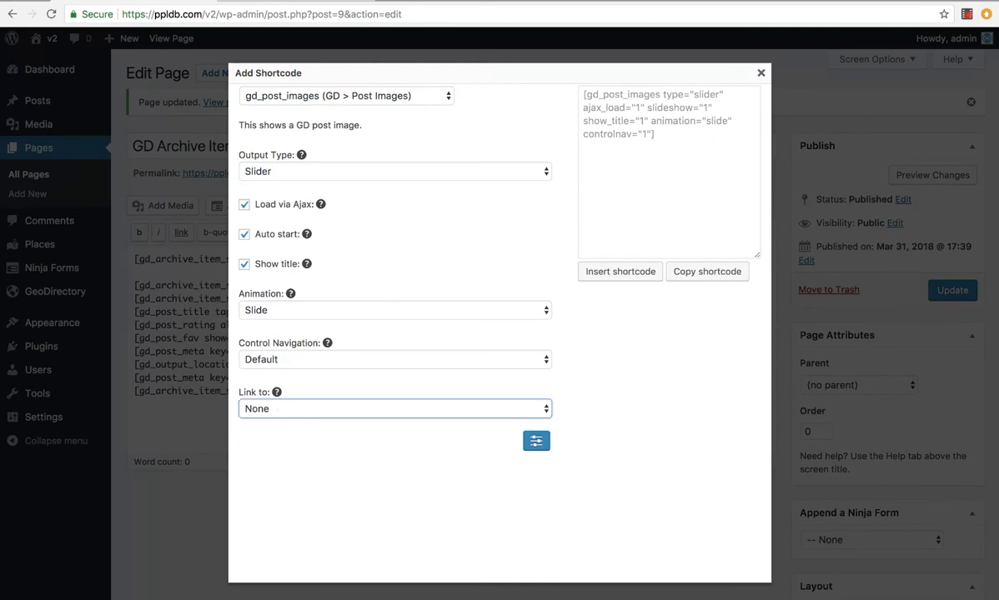
left_click(271, 425)
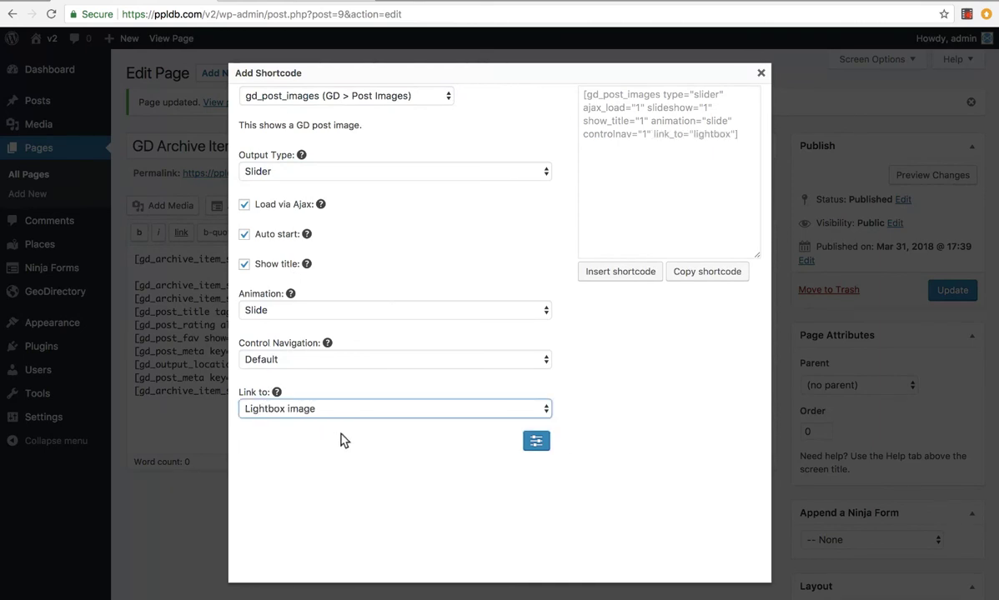
left_click(629, 271)
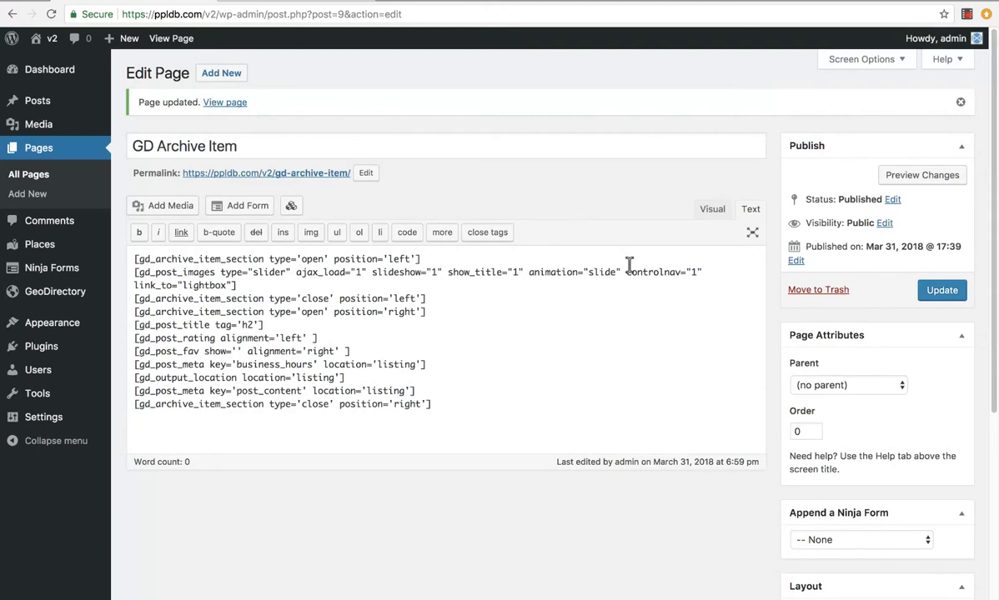
Save the template and try the Buddakan and Rittenhouse image sliders on the reloaded Places archive.
left_click(940, 294)
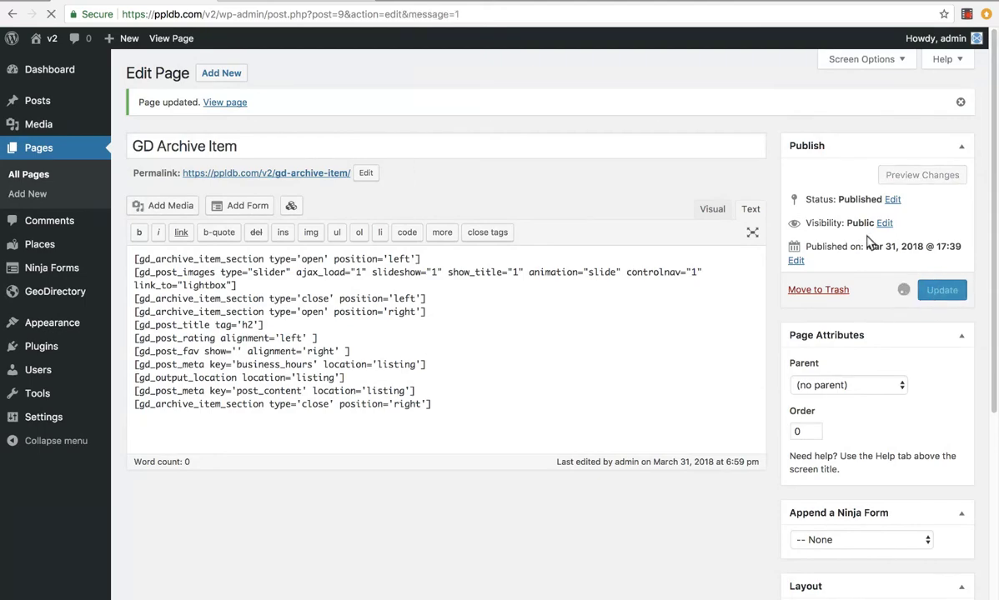
left_click(325, 3)
left_click(51, 14)
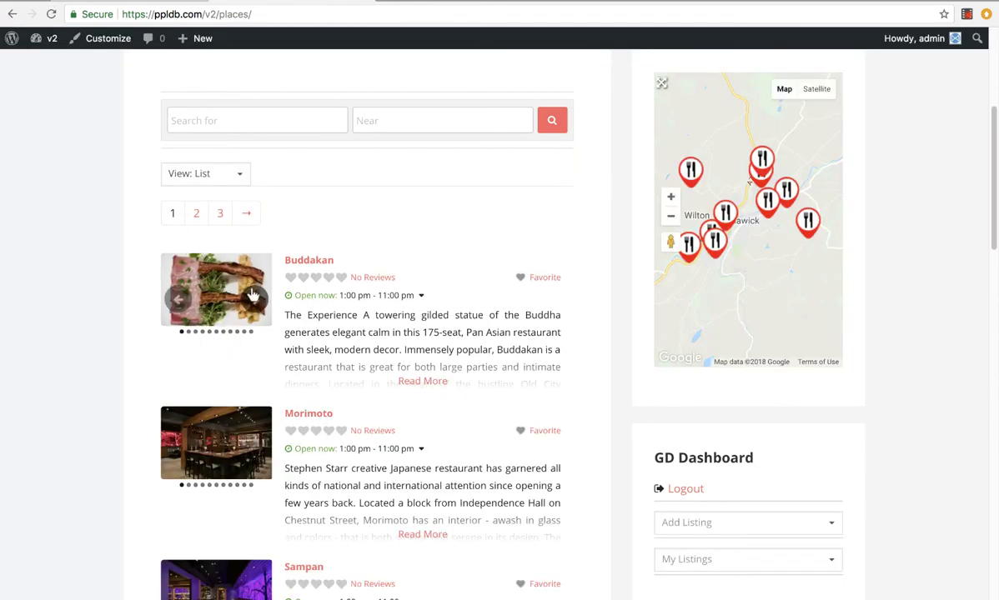
left_click(253, 297)
left_click(255, 296)
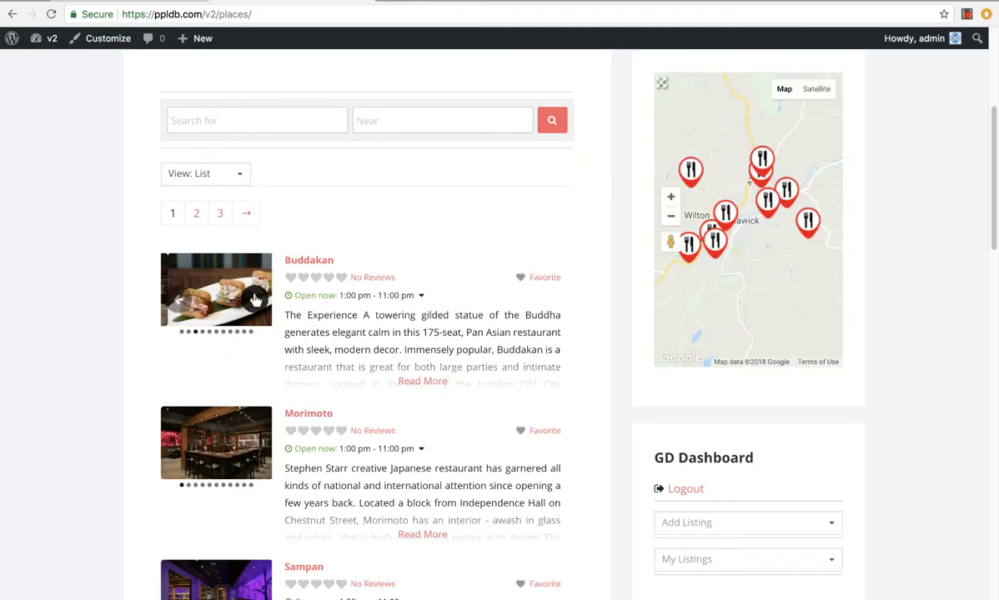
double_click(255, 298)
scroll(281, 310, "down", 5)
left_click(257, 296)
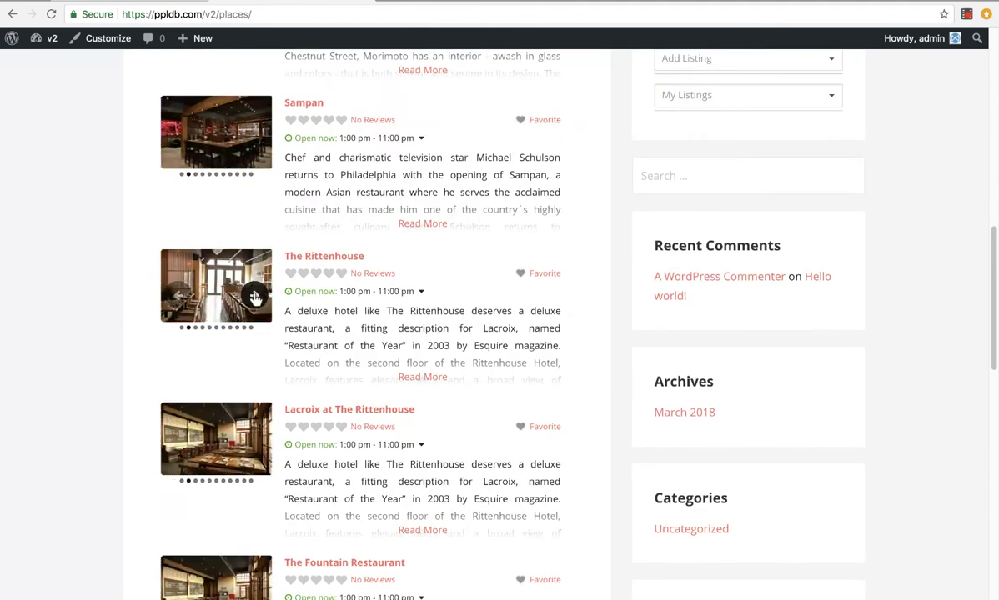
left_click(257, 295)
scroll(283, 271, "up", 8)
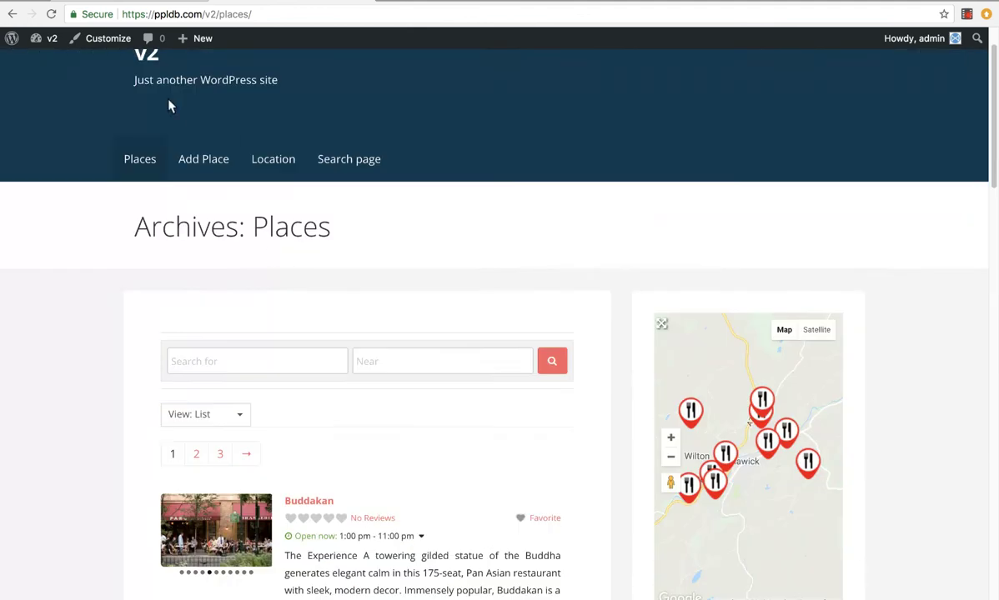
scroll(168, 105, "down", 2)
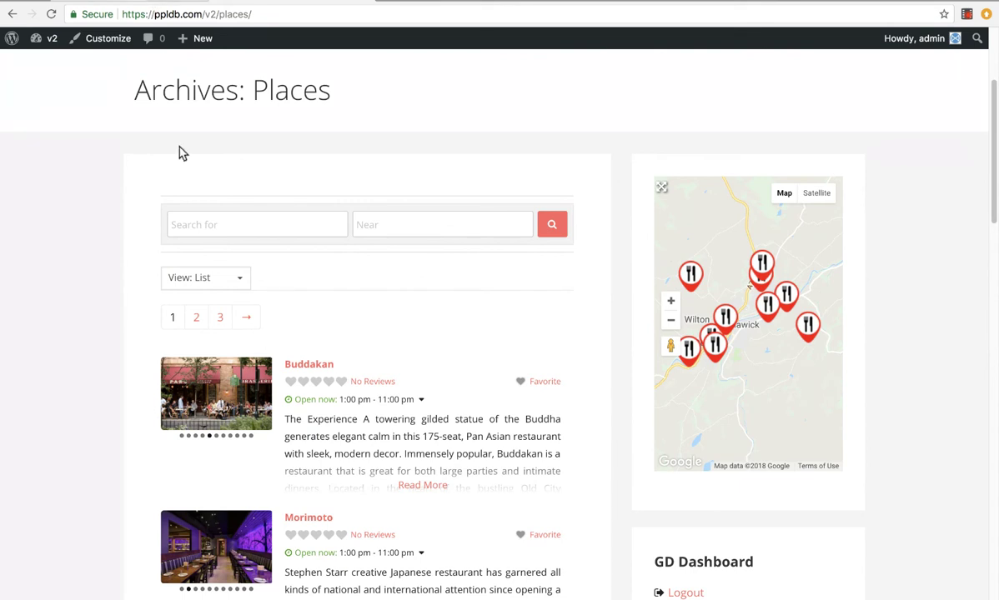
Open a Buddakan image in the lightbox and step forward to image-327.
left_click(216, 401)
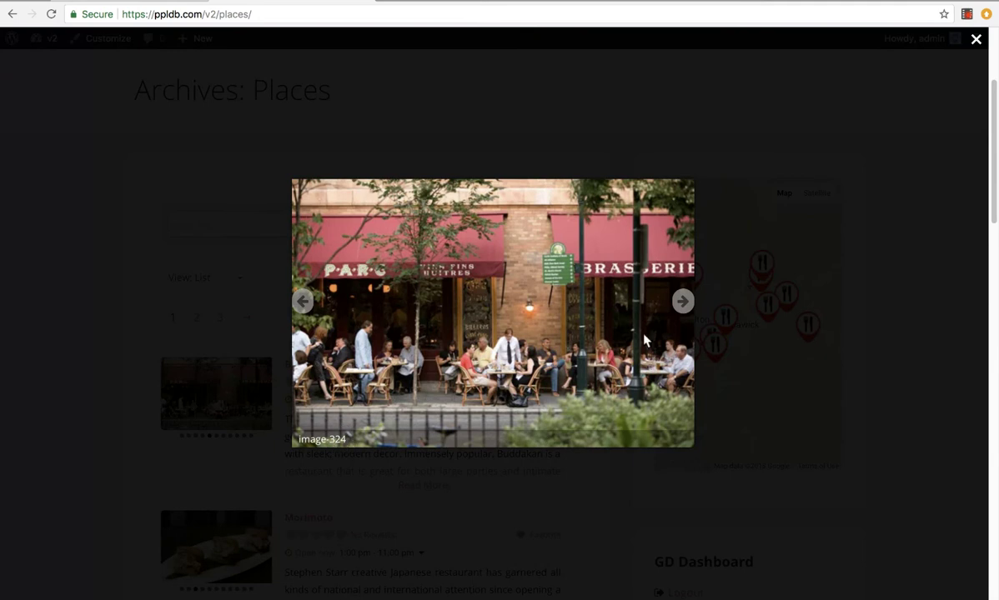
mouse_move(333, 440)
left_mouse_down()
mouse_move(290, 437)
mouse_move(343, 439)
left_mouse_up()
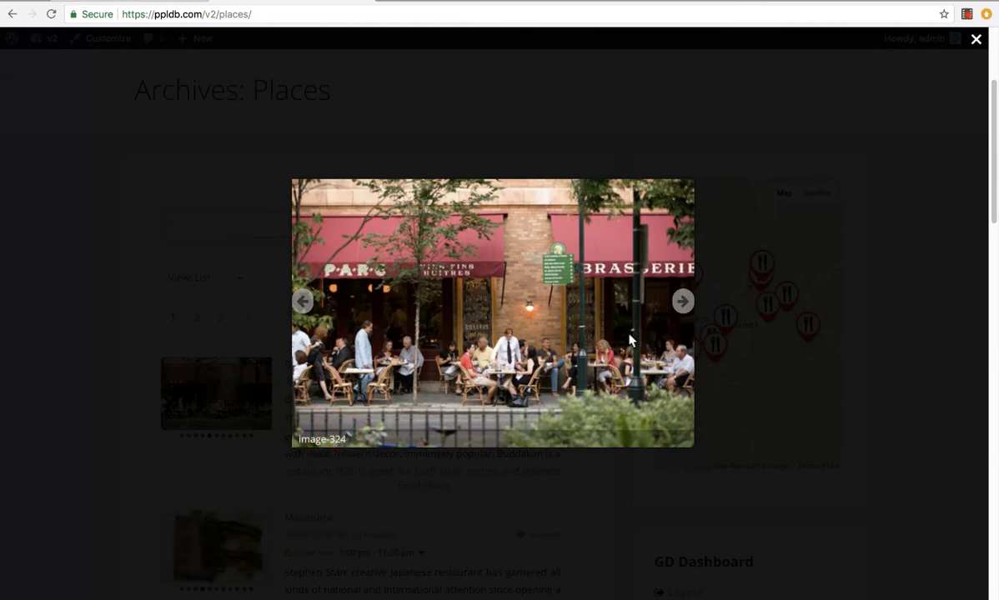
left_click(682, 301)
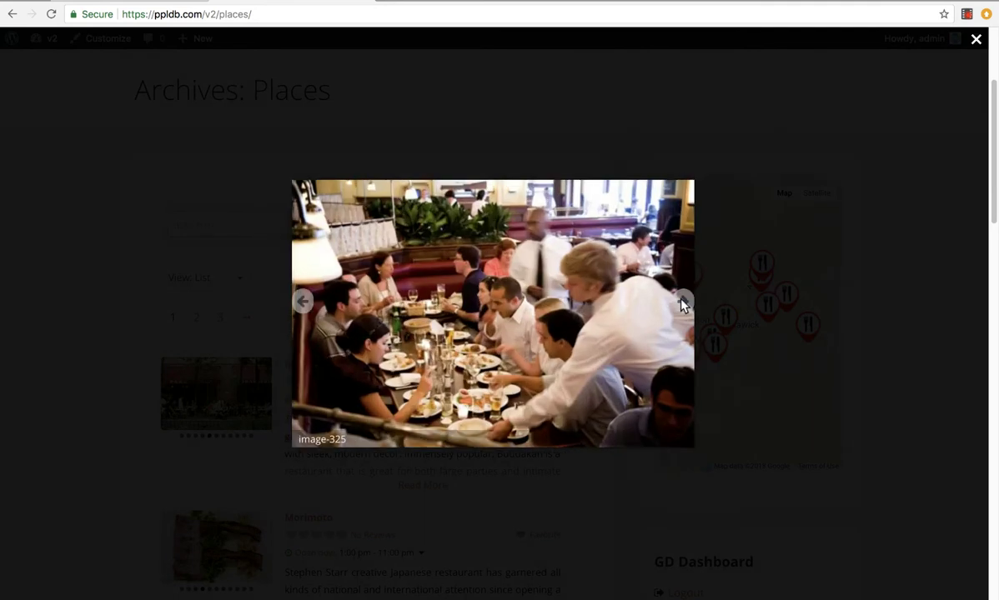
left_click(682, 302)
left_click(682, 301)
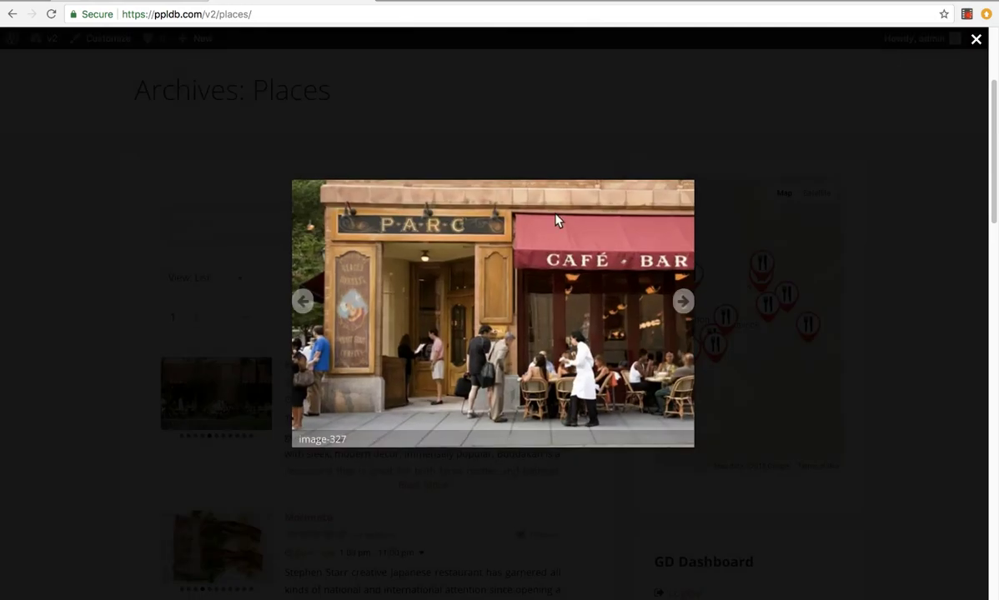
Delete the existing post-images slider shortcode from GD Archive Item.
left_click(176, 2)
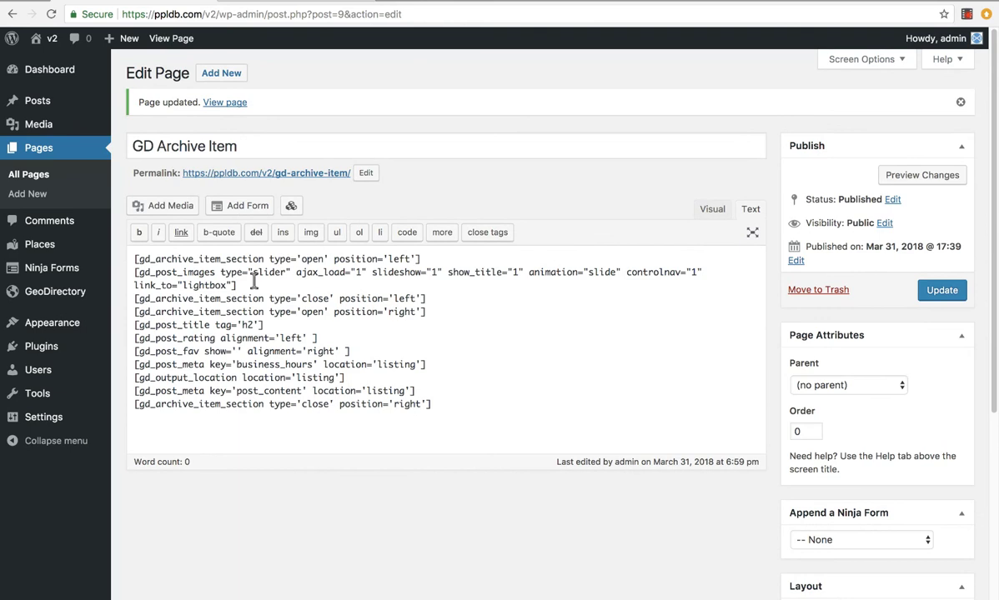
left_click_drag(237, 285, 131, 272)
key("BackSpace")
Insert gd_post_images as a Gallery with Lightbox image links, update the template, and view Places.
left_click(292, 206)
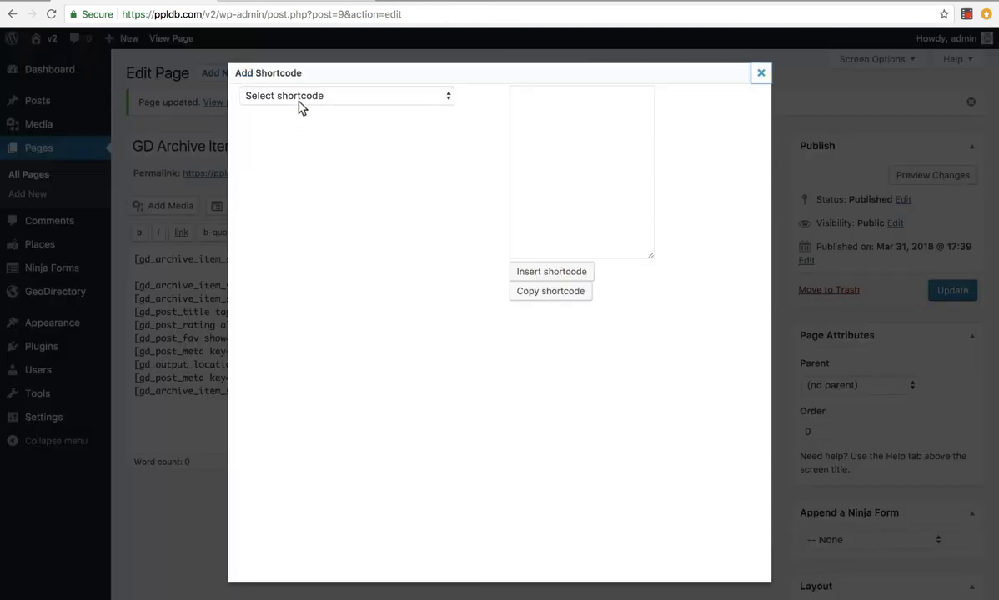
left_click(280, 95)
left_click(356, 134)
left_click(335, 167)
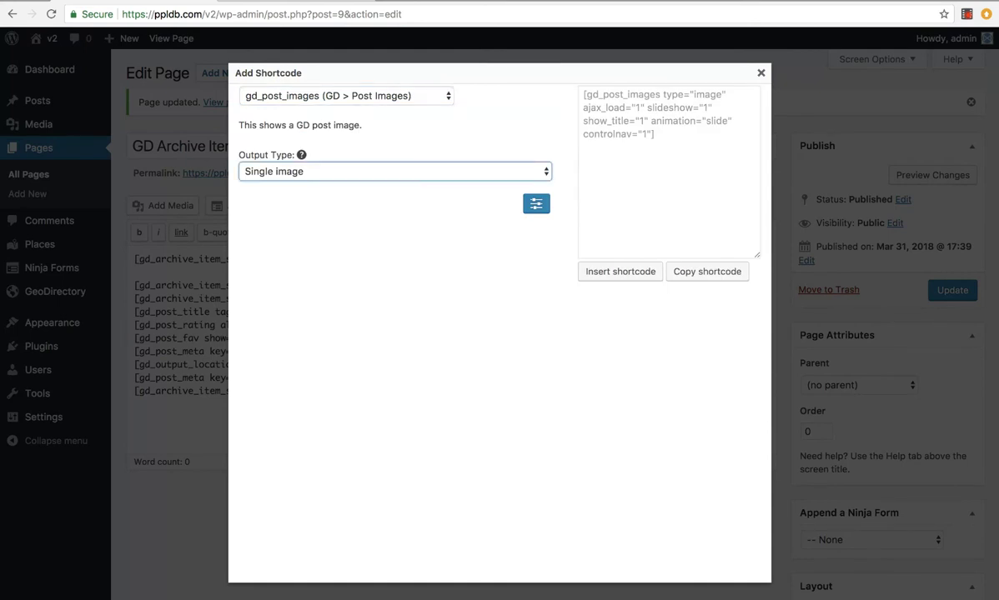
left_click(361, 207)
left_click(537, 203)
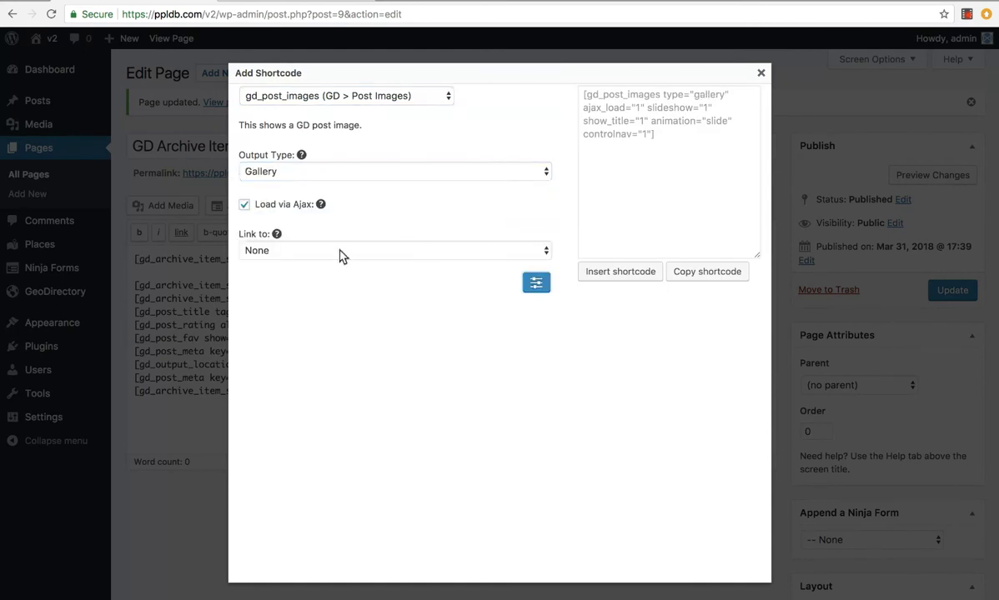
left_click(340, 256)
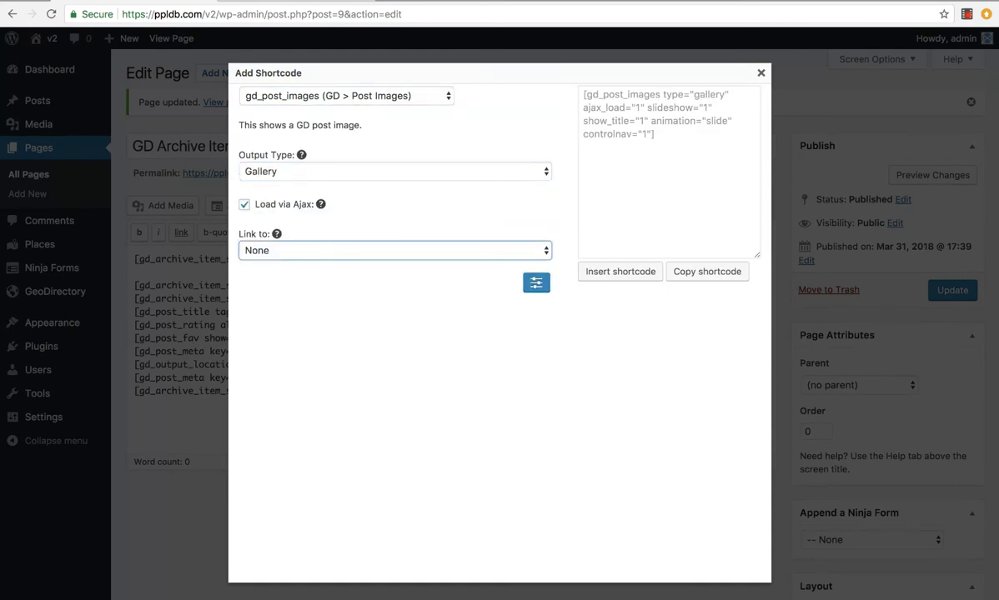
left_click(316, 270)
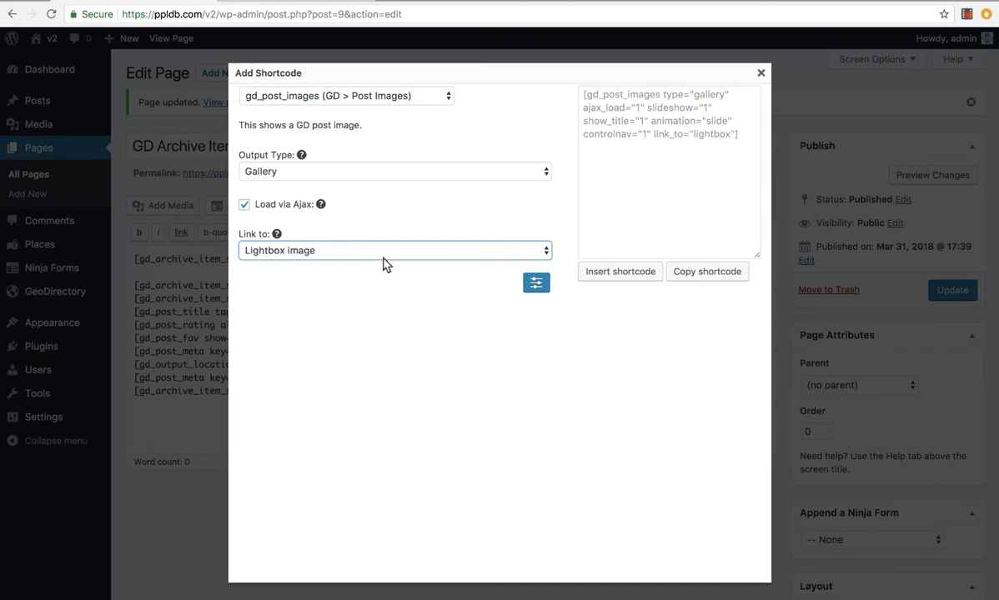
left_click(625, 273)
left_click(941, 291)
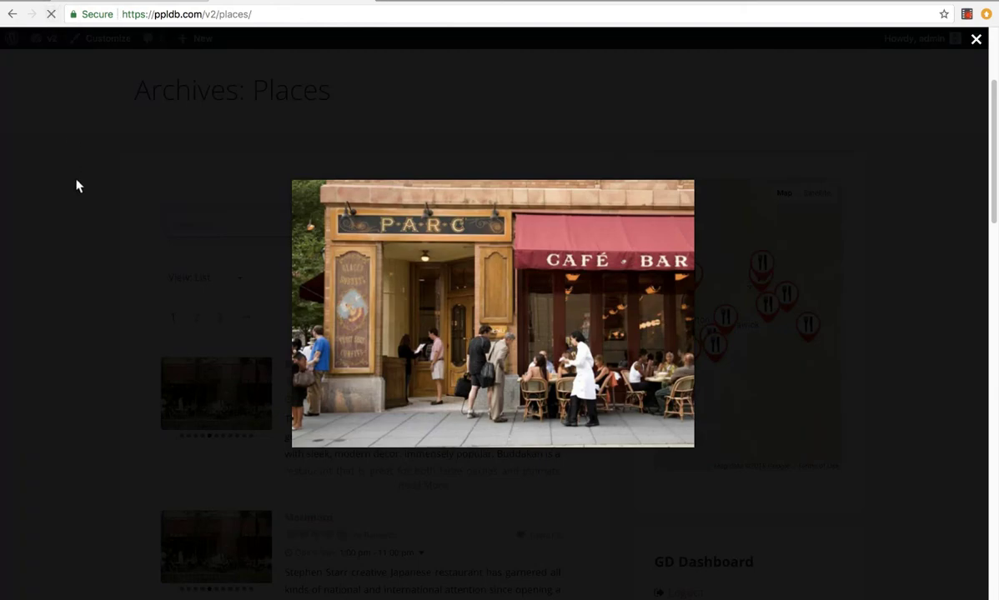
left_click(76, 185)
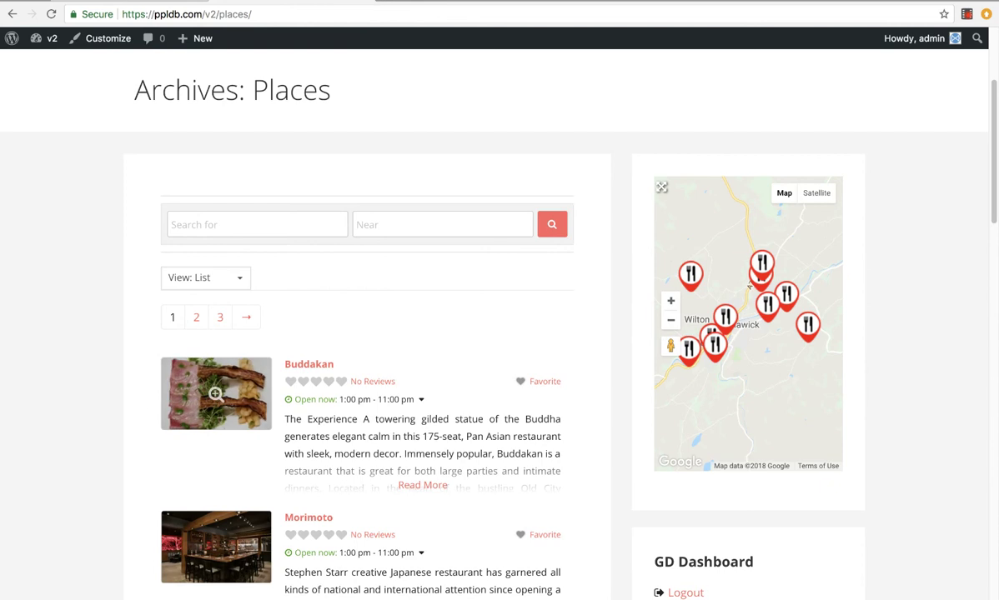
Open Buddakan's photos in the lightbox and page forward and back through its images.
scroll(214, 382, "down", 1)
left_click(217, 370)
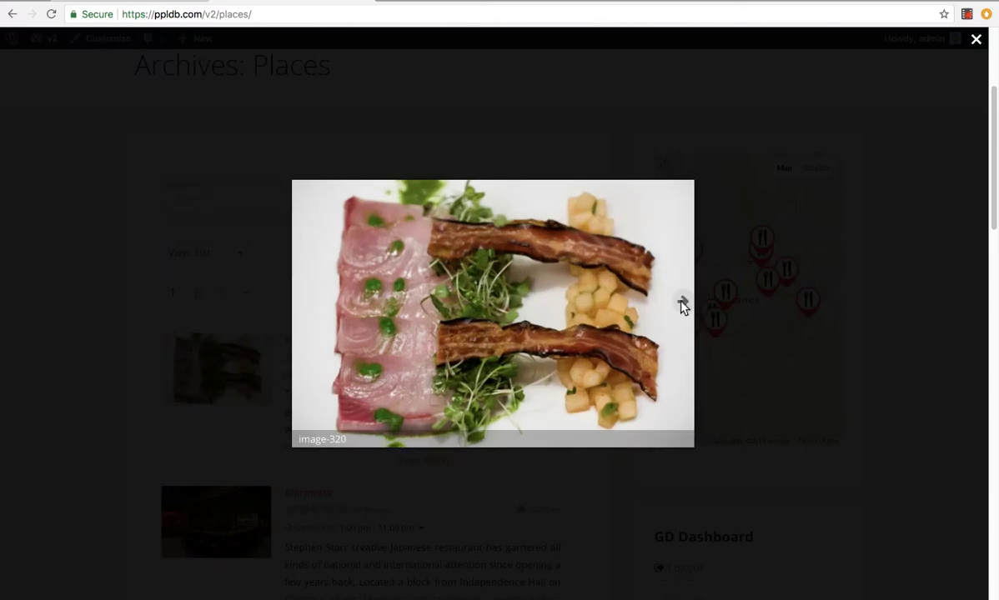
left_click(682, 304)
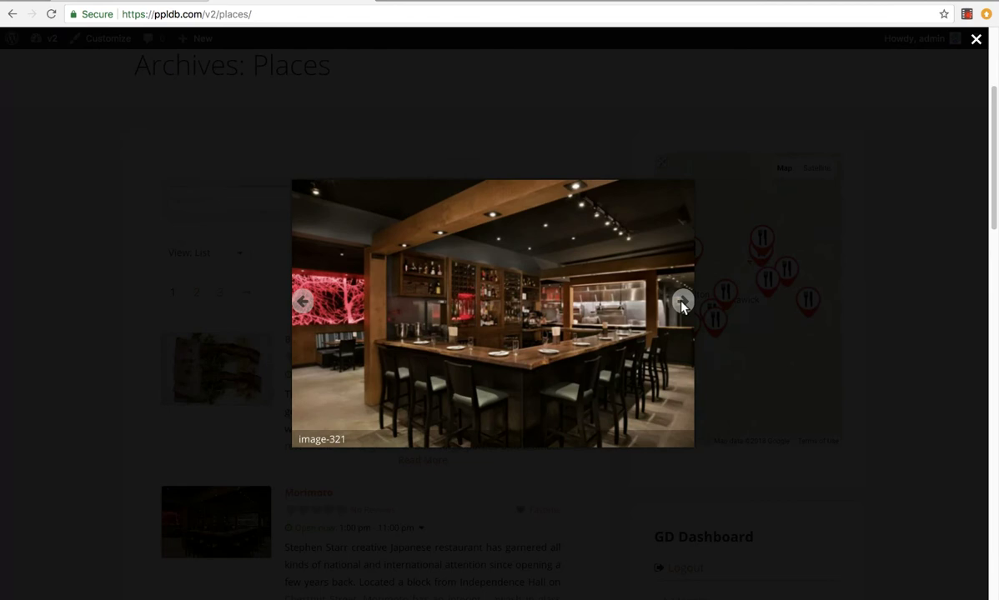
left_click(683, 303)
left_click(682, 305)
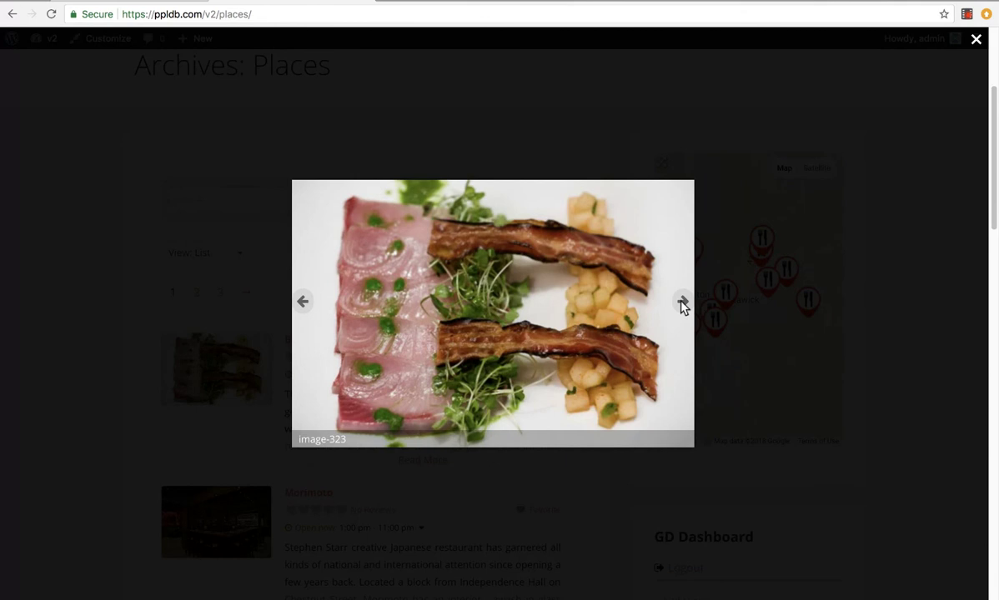
left_click(682, 304)
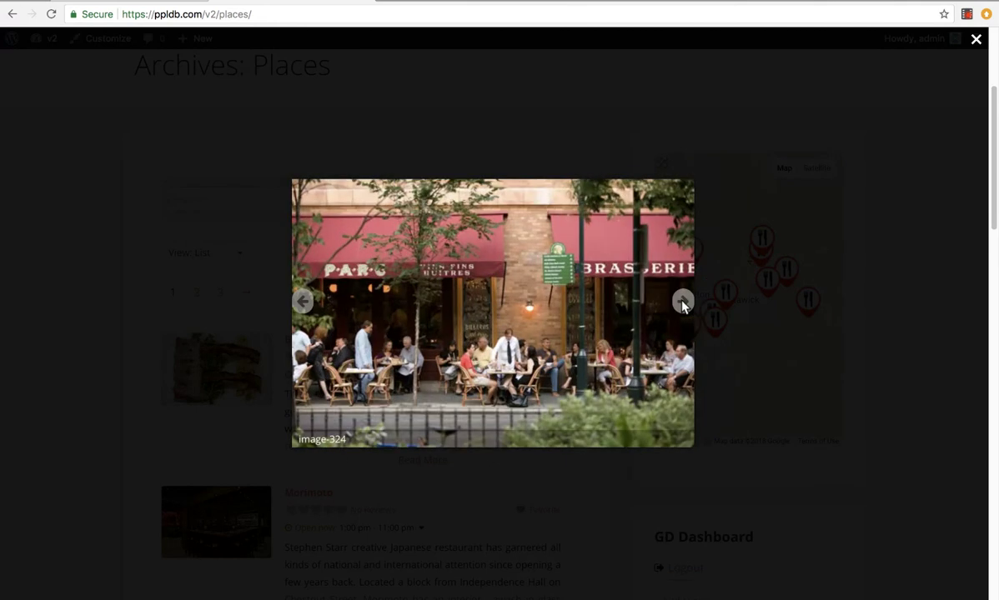
left_click(683, 304)
left_click(682, 303)
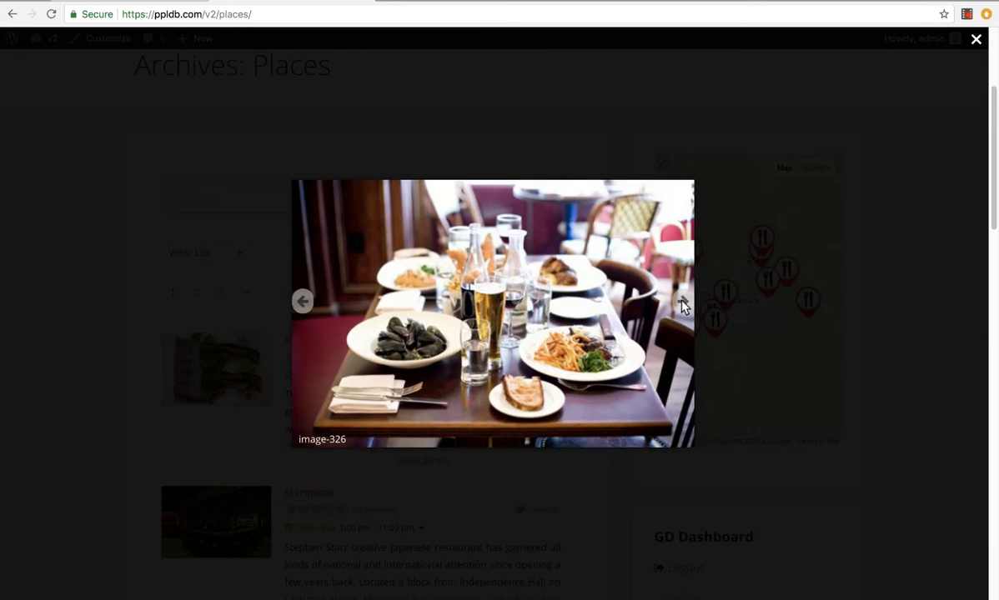
left_click(682, 303)
left_click(683, 303)
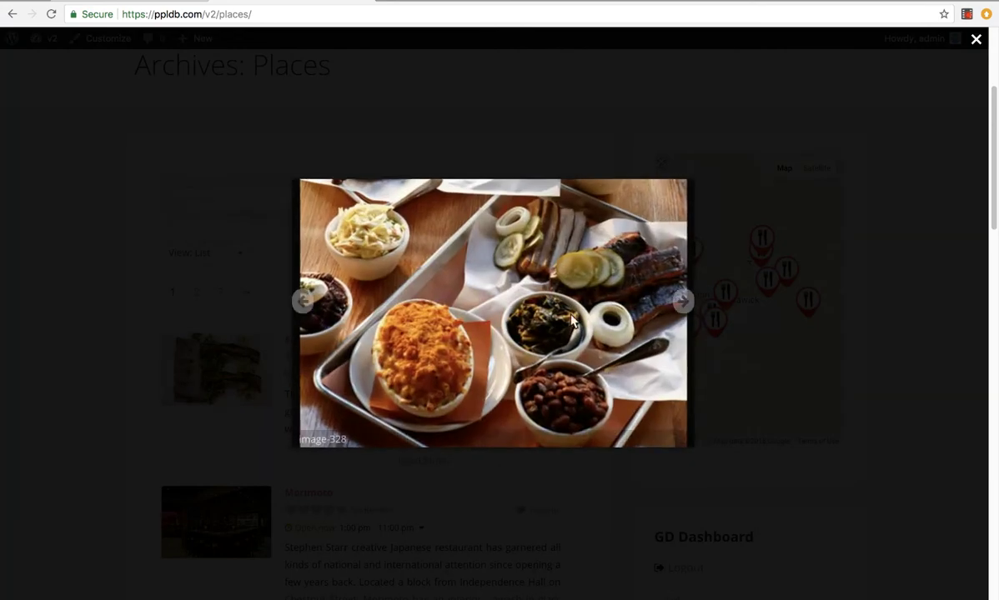
left_click(680, 303)
left_click(681, 300)
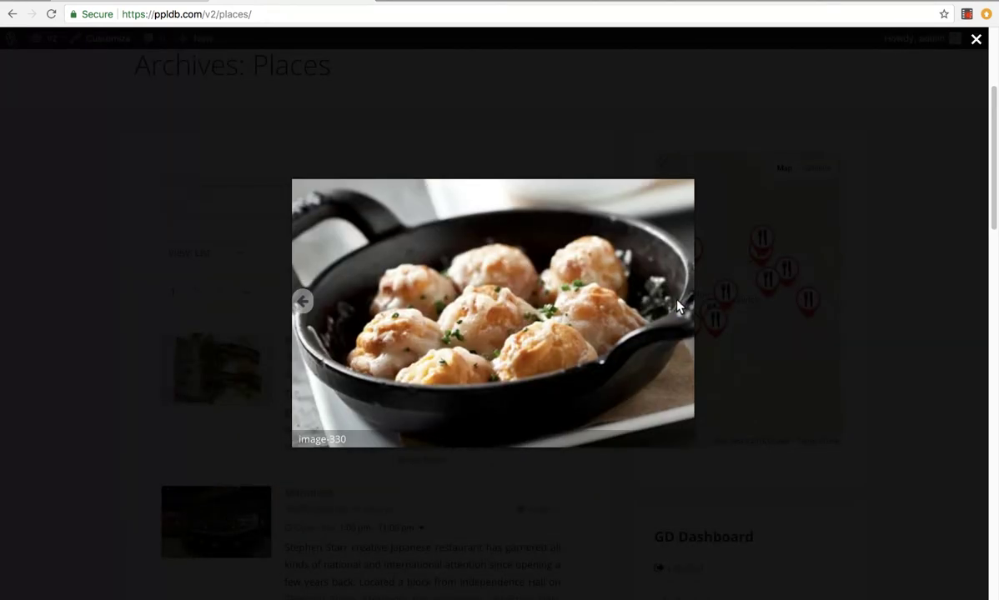
left_click(298, 305)
left_click(298, 307)
Close the lightbox and open the Buddakan details page.
left_click(105, 332)
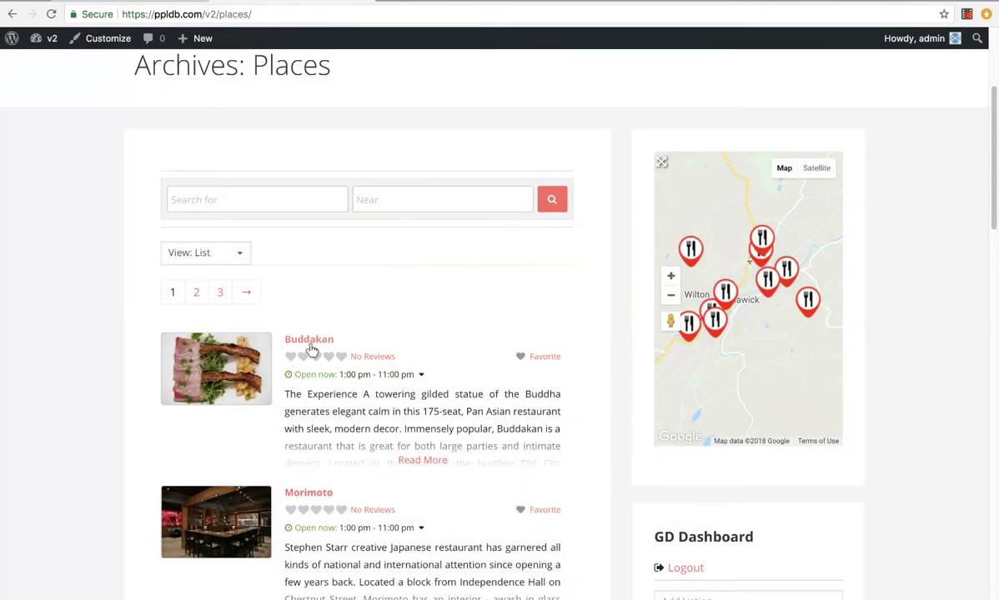
left_click(208, 368)
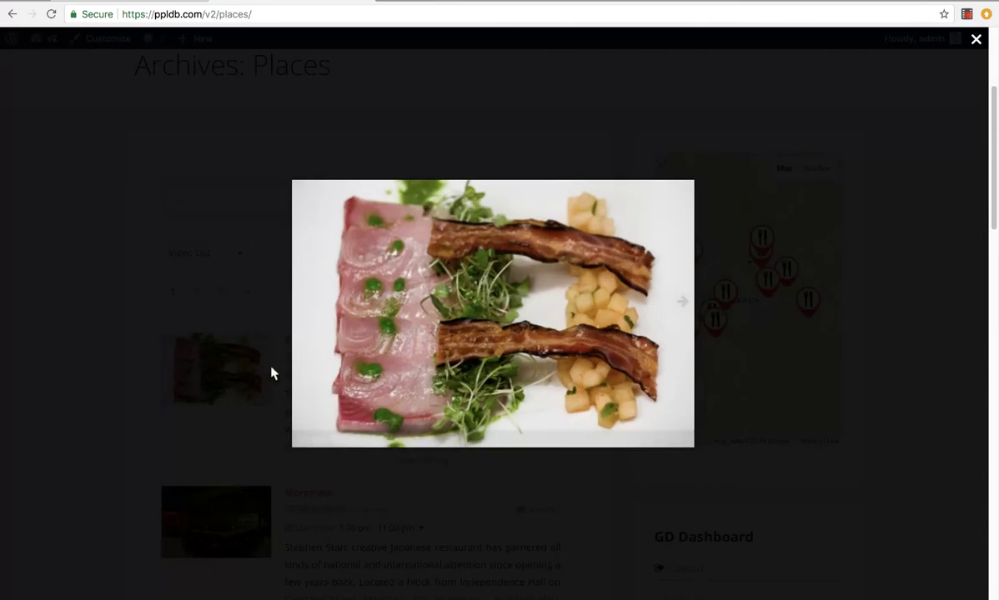
left_click(180, 337)
left_click(295, 343)
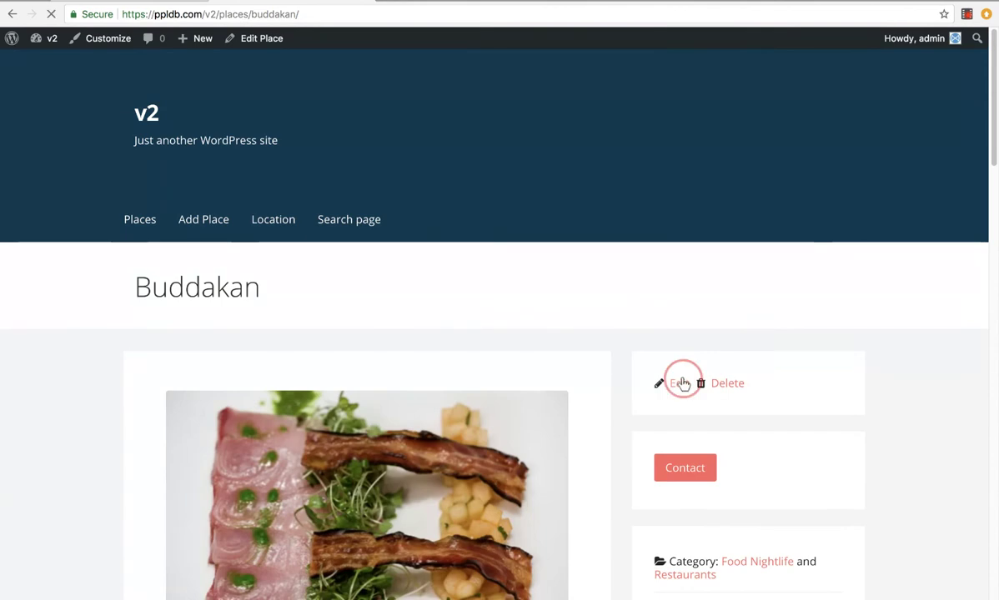
Add a new line below the images shortcode and choose the post badge shortcode in the builder.
left_click(678, 383)
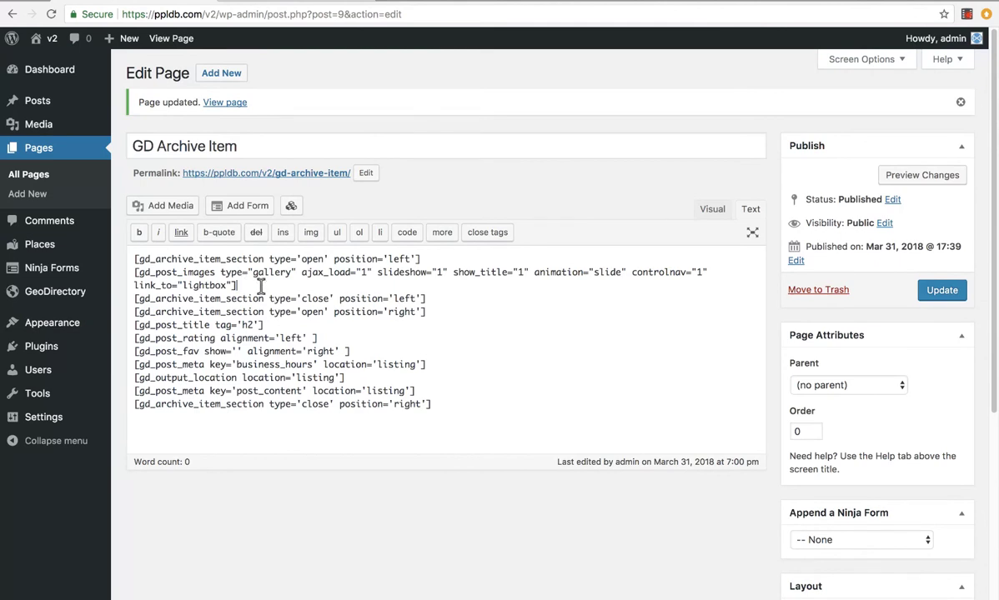
left_click(261, 286)
key("Return")
left_click(291, 205)
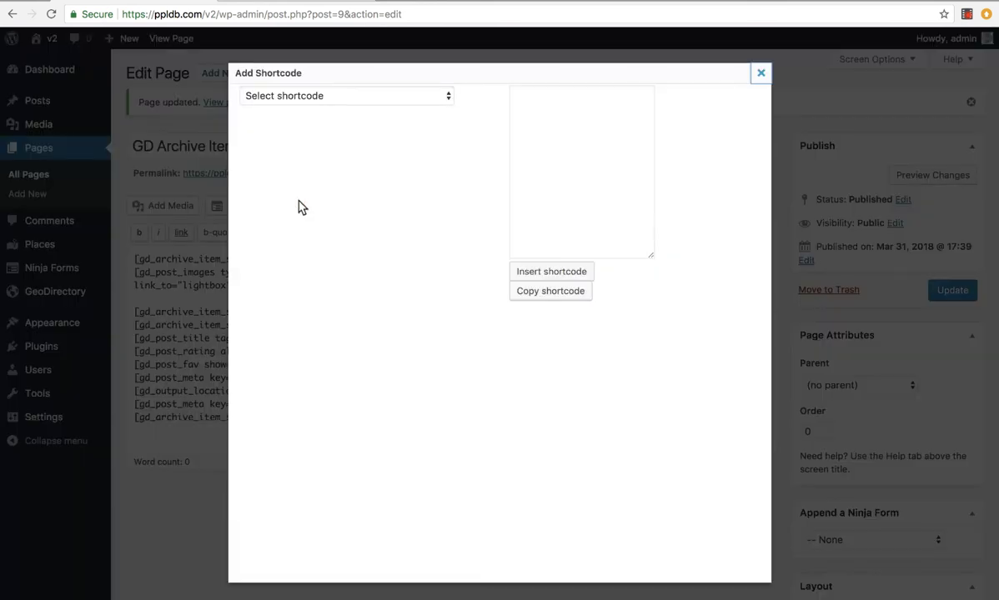
left_click(300, 95)
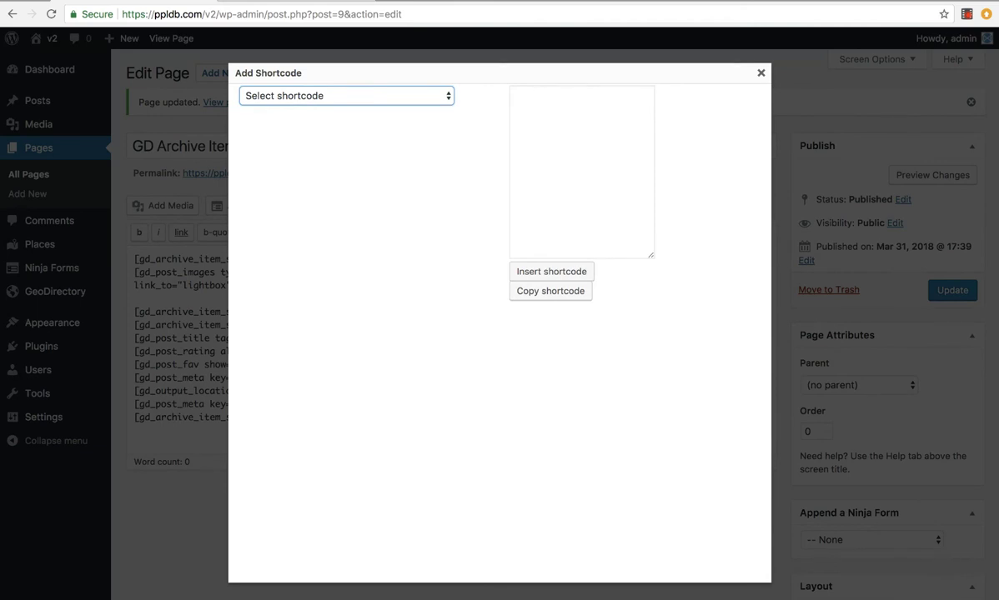
left_click(312, 183)
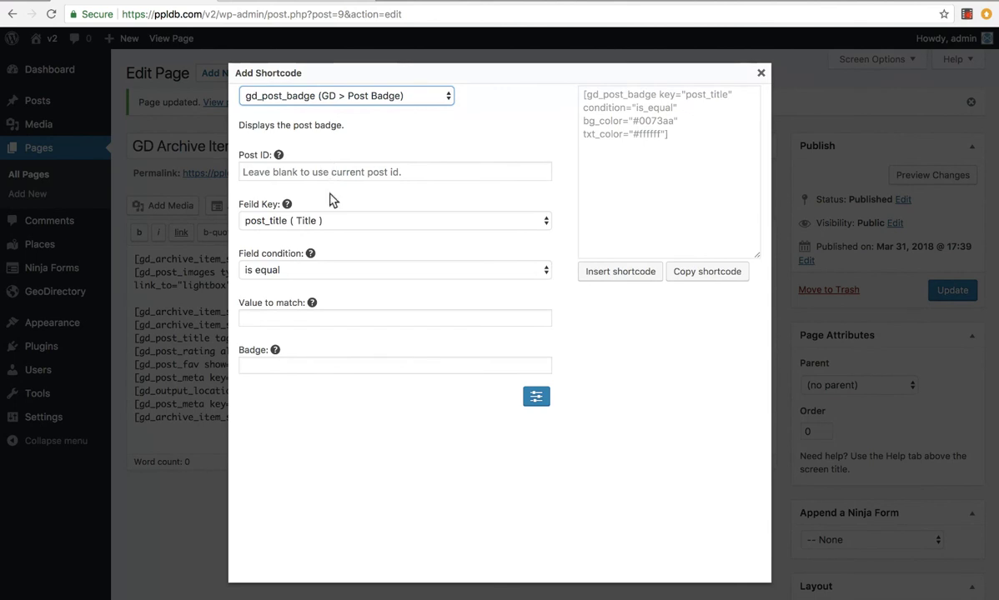
Set the badge to post_date, is greater than, value +7, with badge text New.
left_click(299, 226)
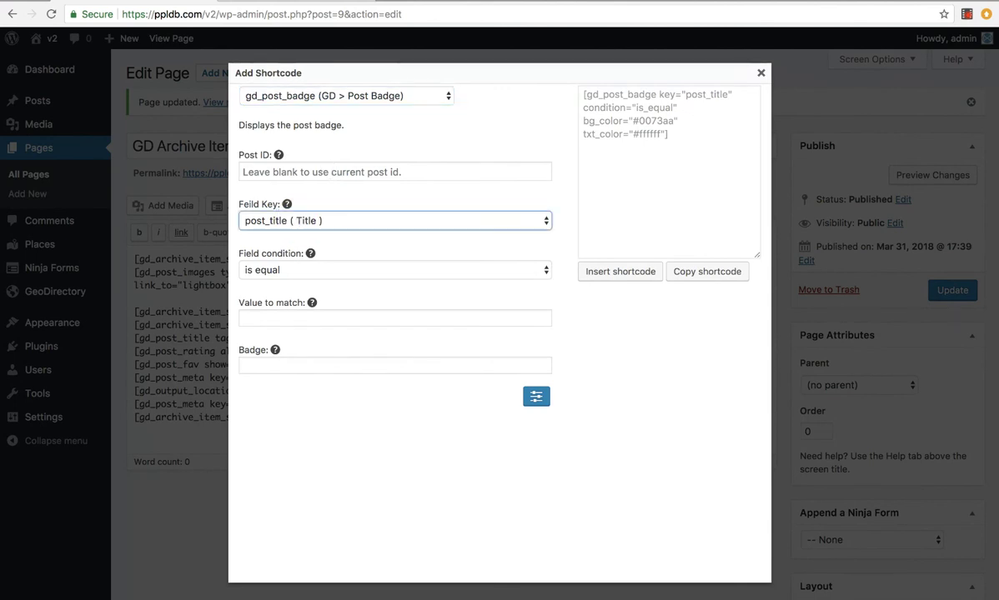
left_click(298, 223)
left_click(331, 355)
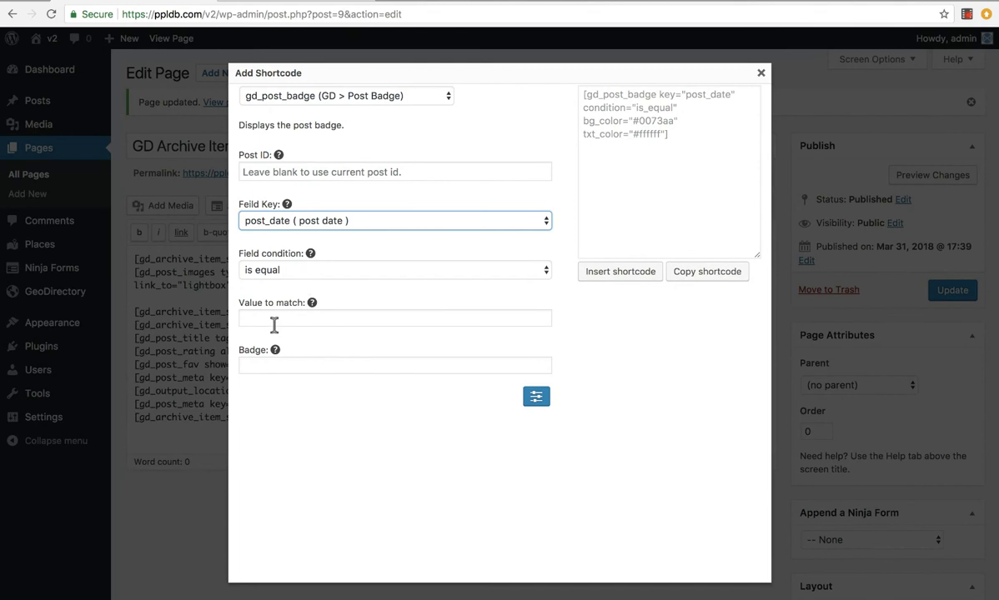
left_click(283, 267)
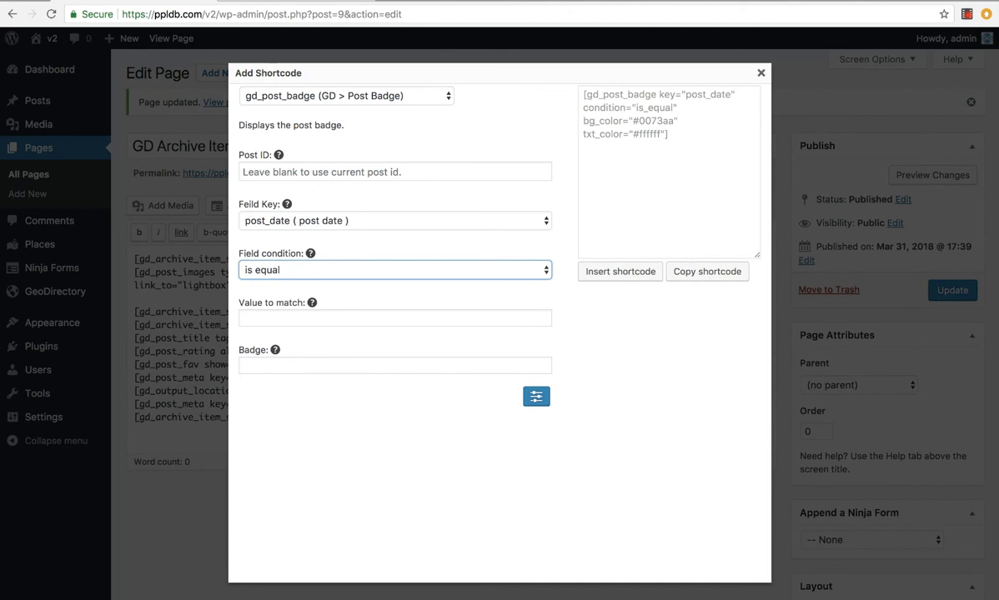
key("Down")
key("Down")
left_click(273, 314)
type("+7")
left_click(292, 364)
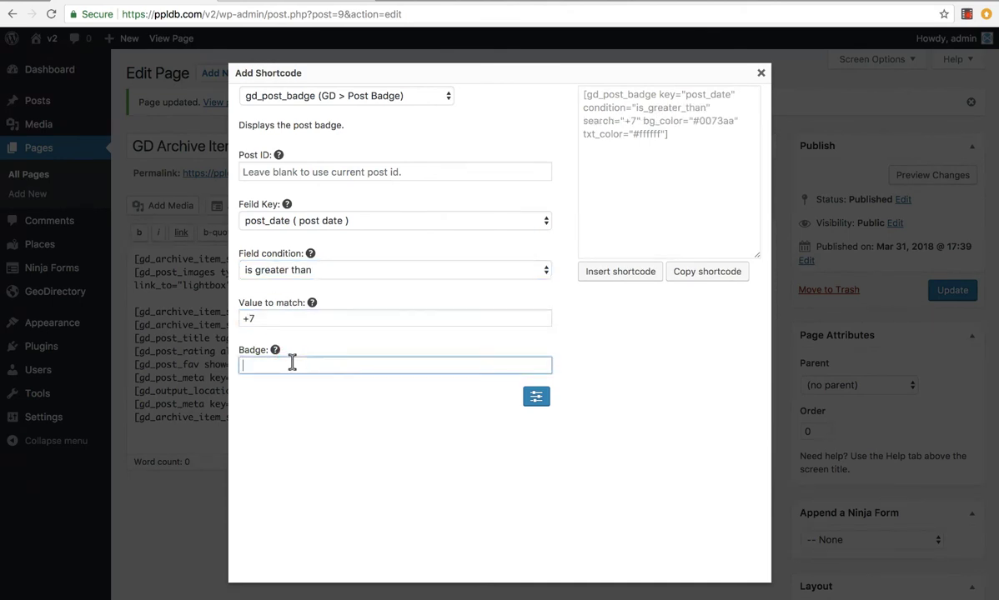
type("New")
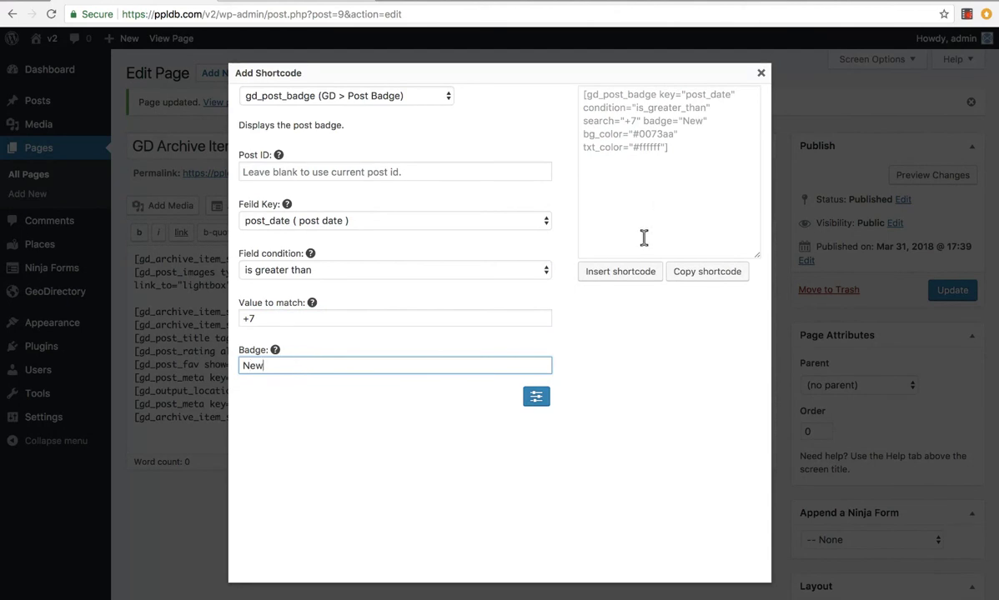
Insert the New badge shortcode, update the template, and check the badges across the Places listing.
left_click(615, 275)
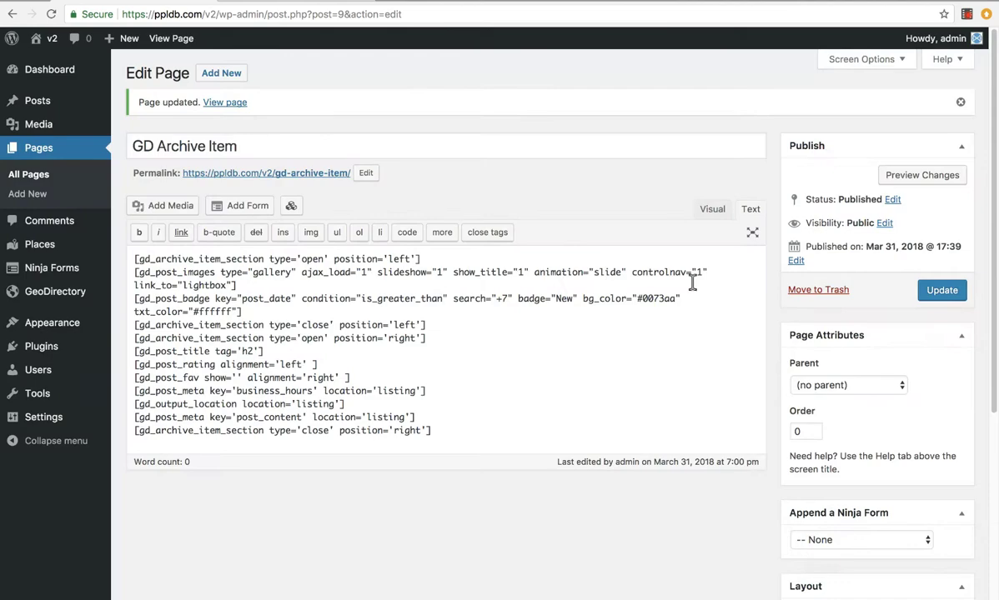
left_click(930, 289)
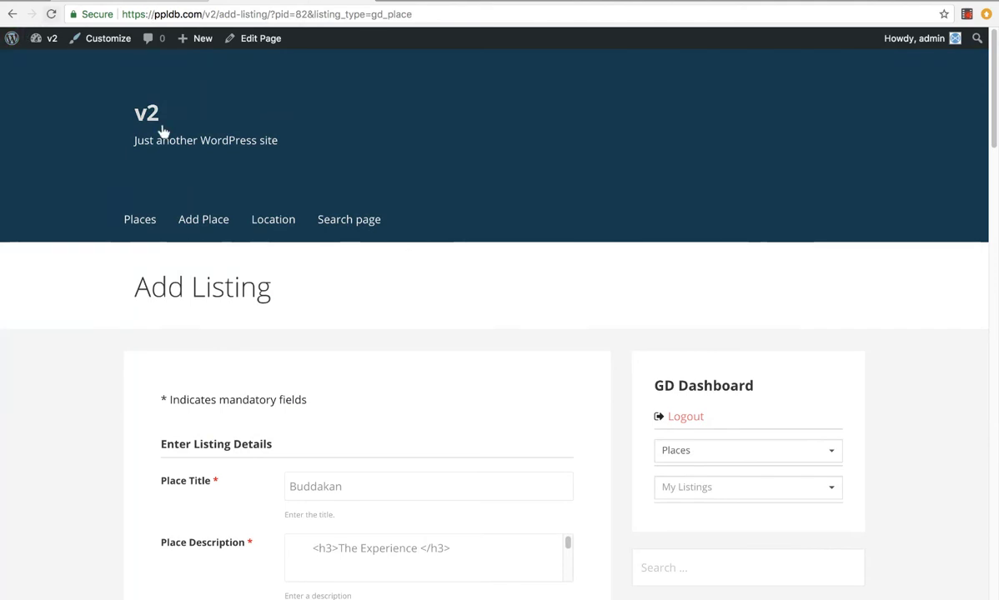
left_click(139, 219)
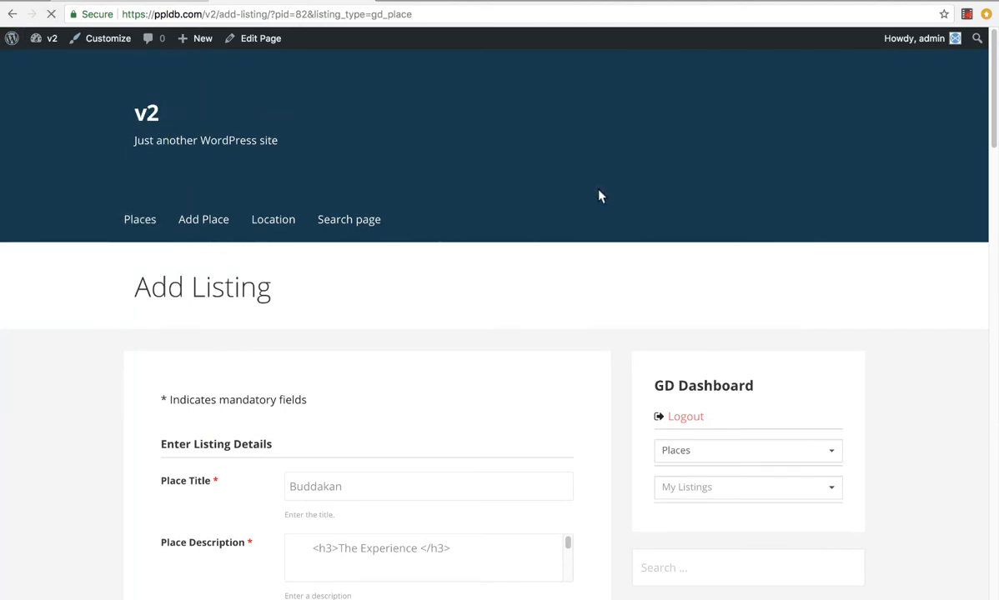
scroll(181, 231, "down", 3)
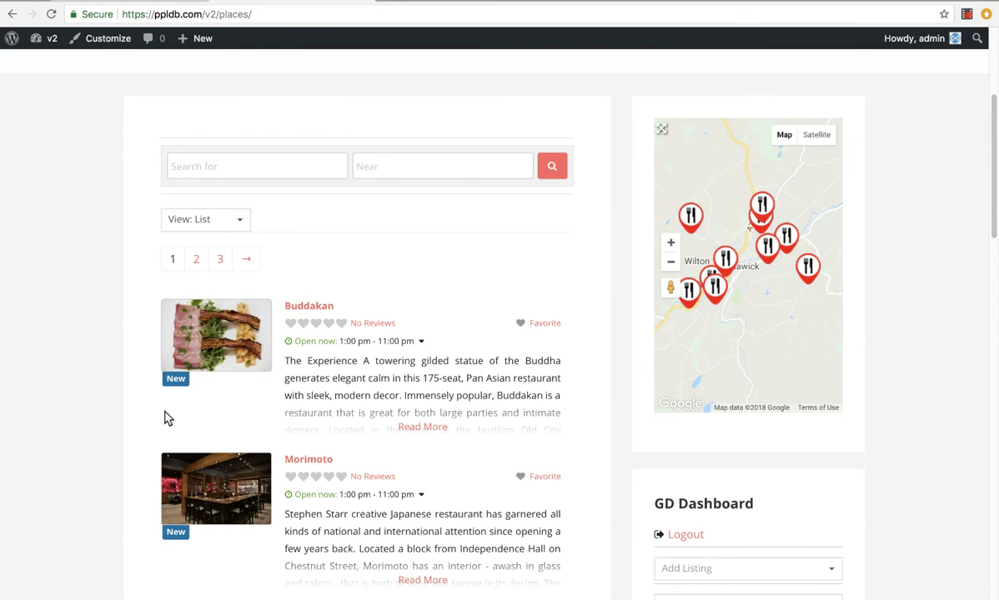
scroll(179, 400, "down", 5)
scroll(166, 384, "down", 3)
scroll(167, 383, "down", 2)
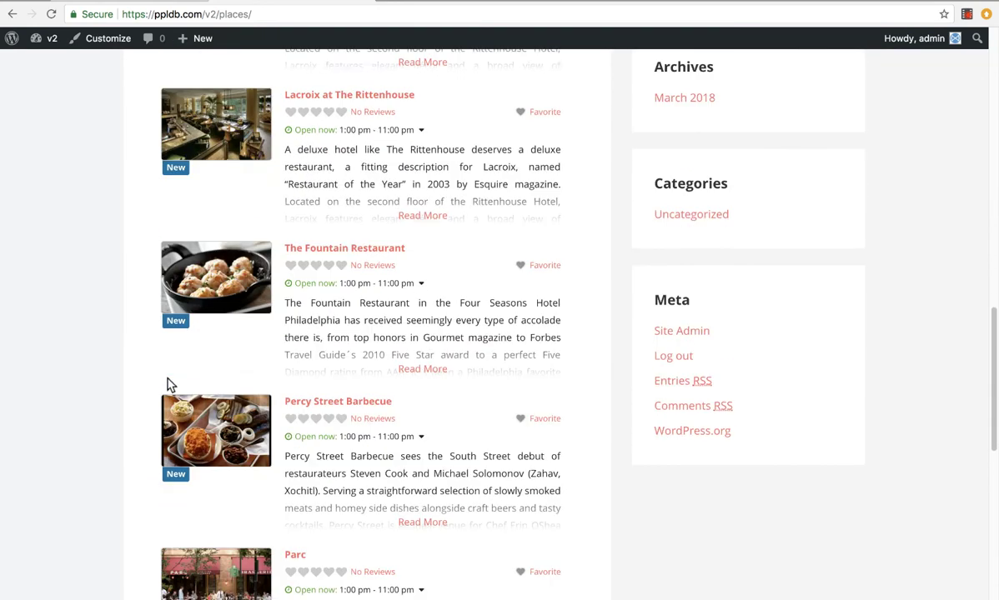
scroll(167, 384, "up", 7)
scroll(167, 381, "up", 2)
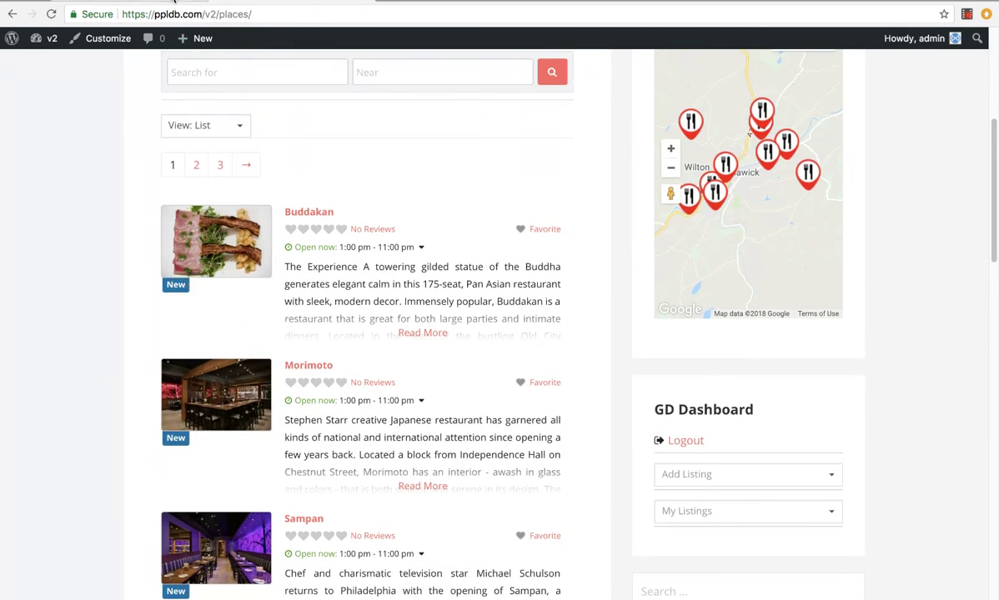
Add a new line after the New badge and choose gd_post_badge in the shortcode builder.
left_click(173, 3)
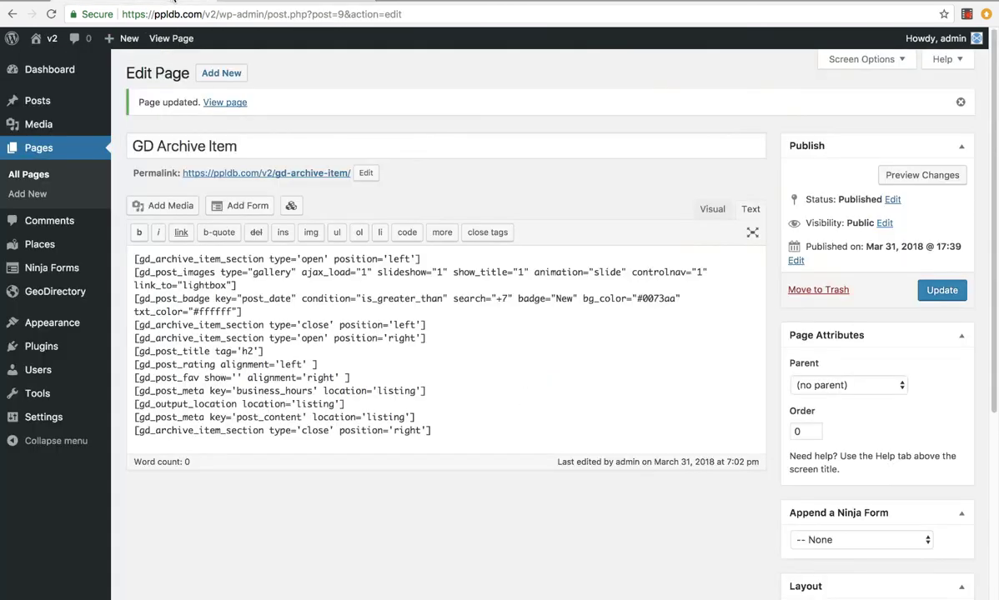
left_click(254, 309)
key("Return")
left_click(291, 205)
key("Tab")
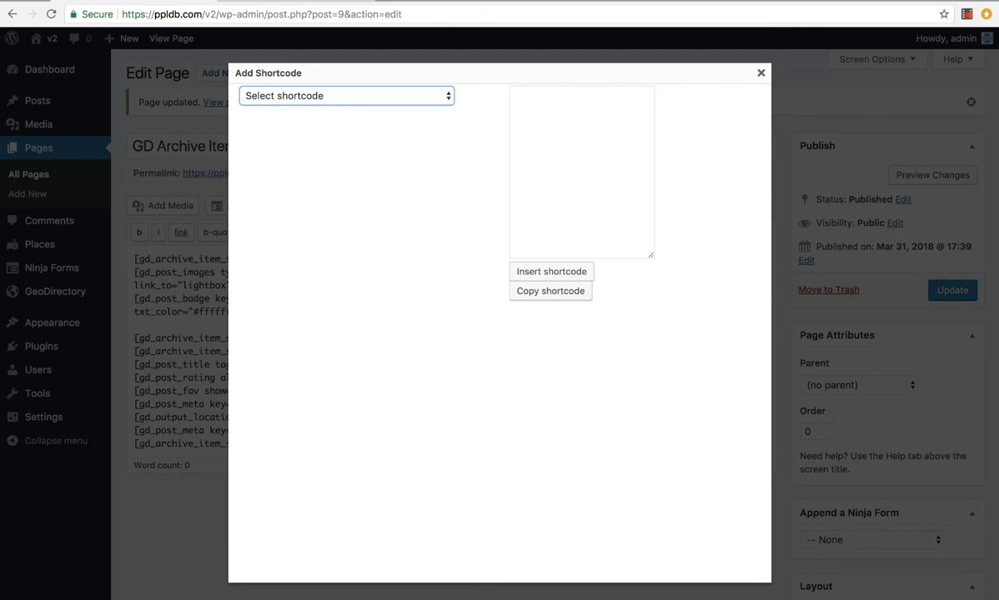
type("gd_post_badge (GD > Post Badge")
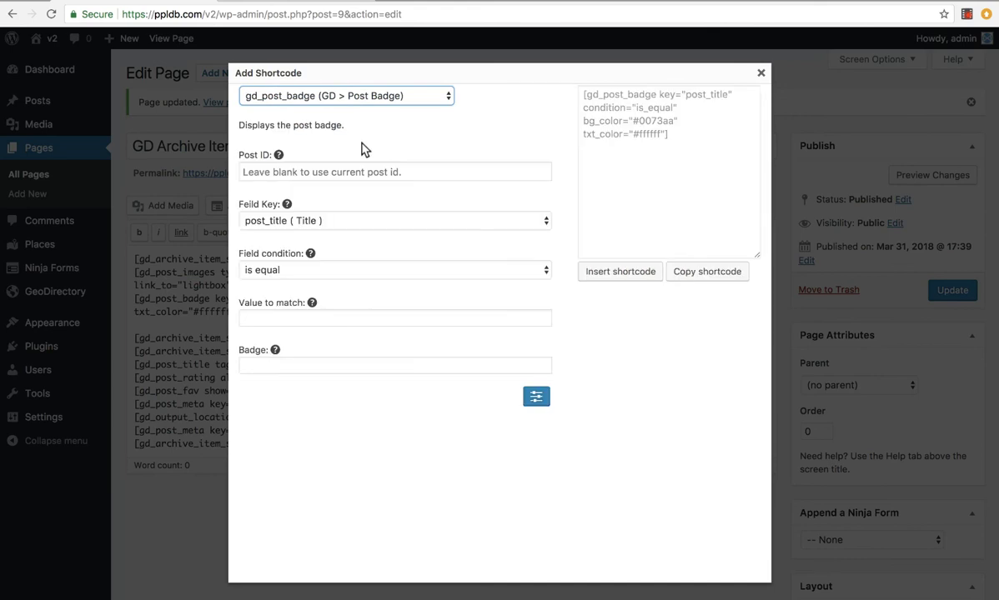
Configure a Phone, is not empty badge reading 'Call me', green, Extra Large, and insert it.
left_click(299, 224)
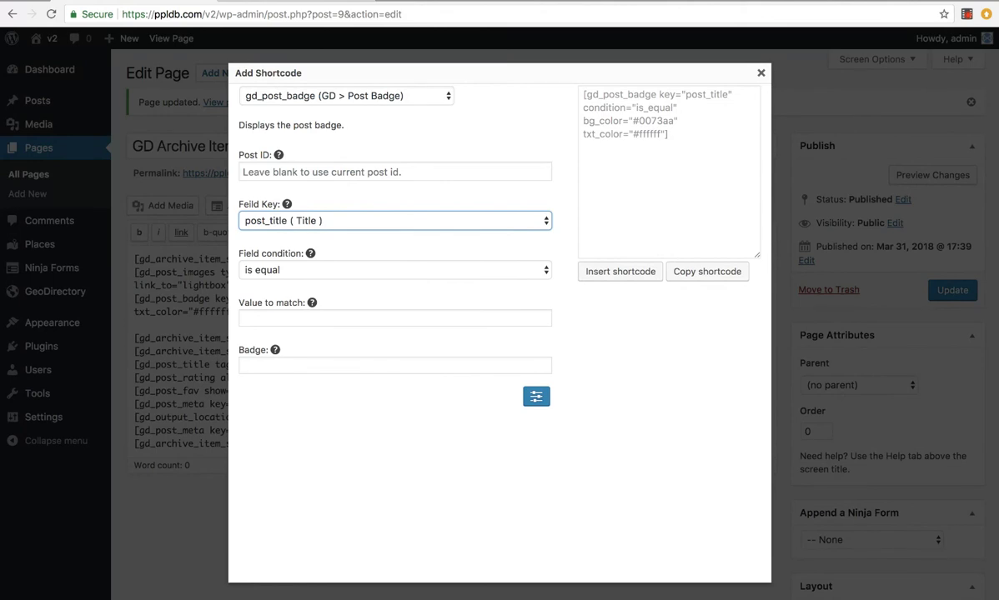
left_click(290, 297)
left_click(292, 272)
left_click(290, 339)
left_click(283, 316)
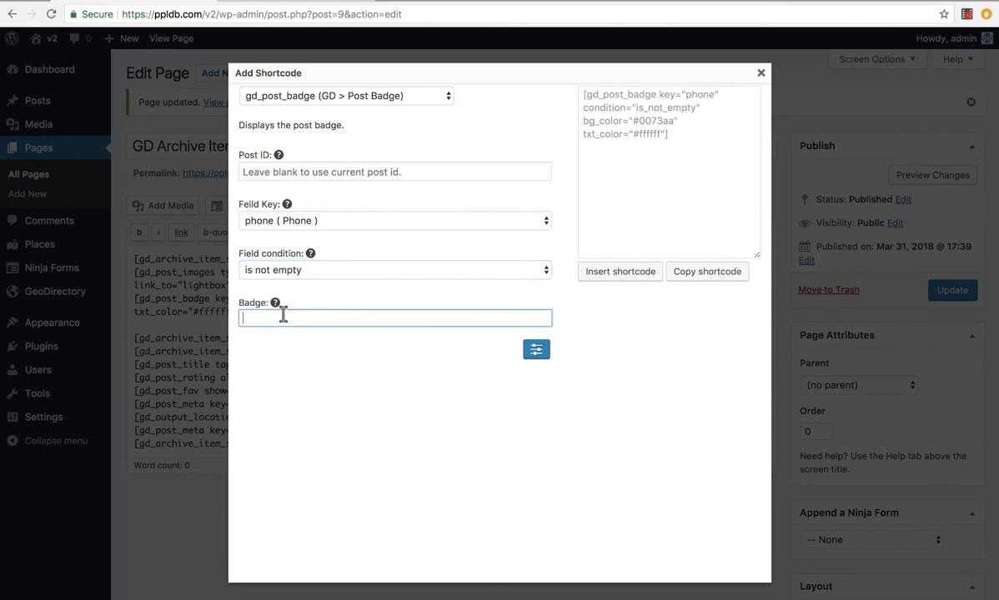
type("Call me")
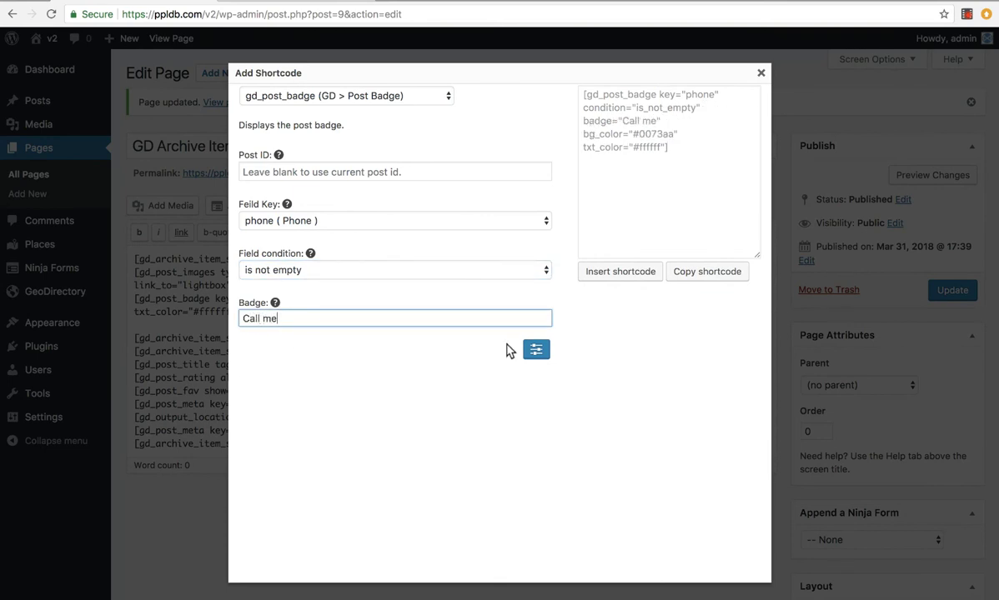
left_click(534, 349)
left_click(271, 364)
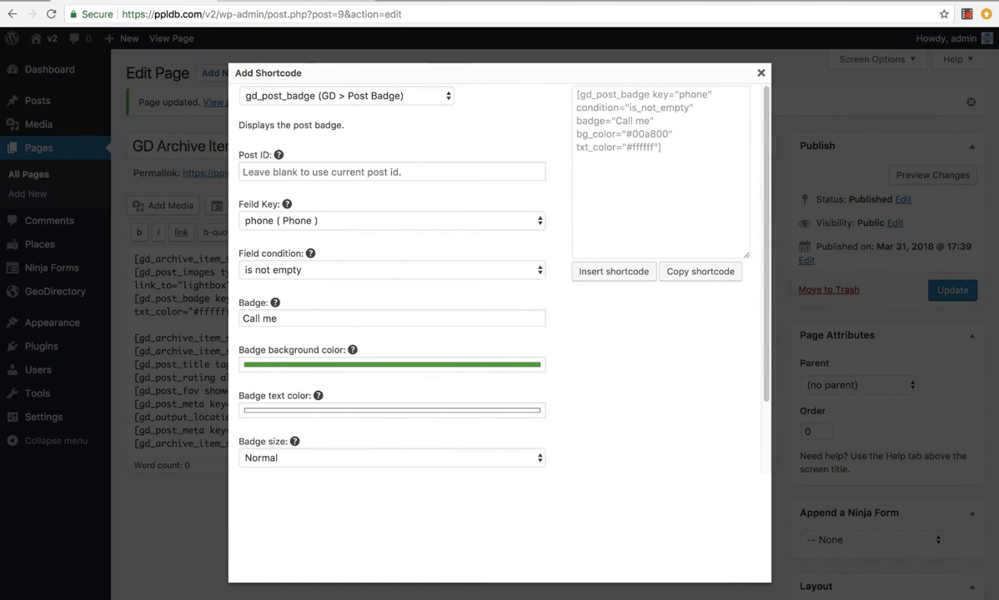
left_click(308, 461)
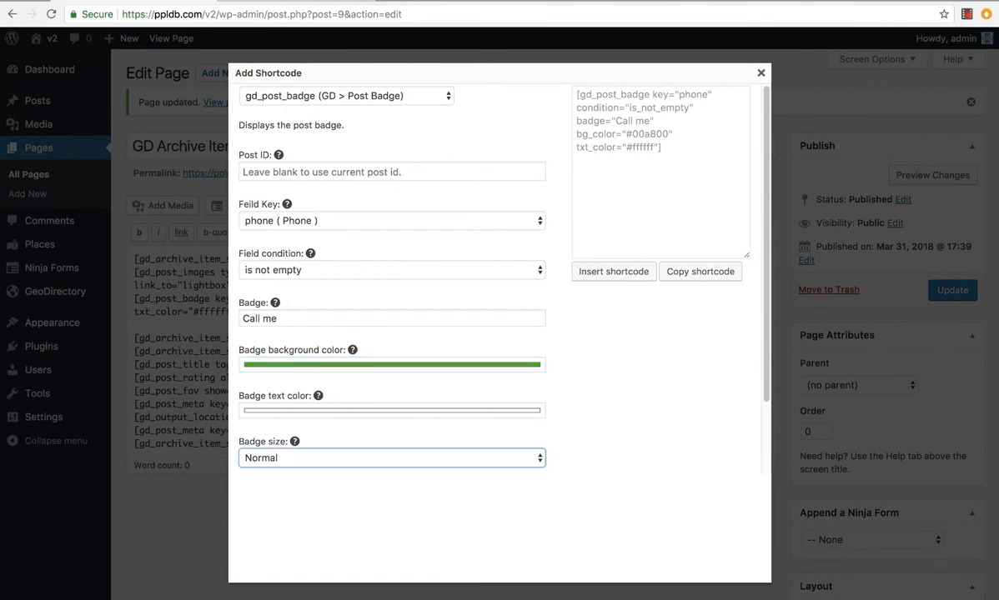
key("Down")
key("Down")
key("Down")
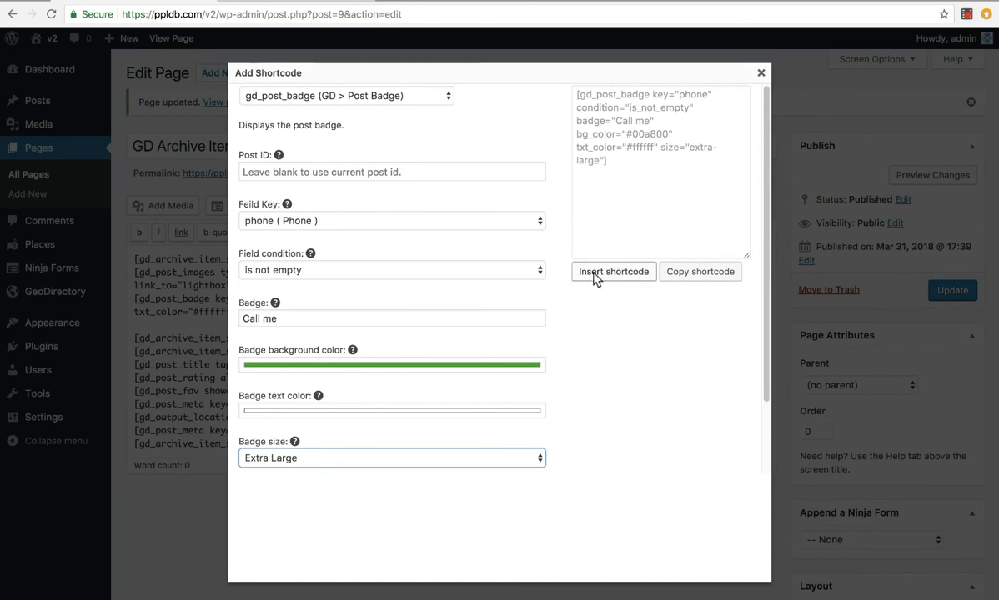
left_click(608, 271)
Update the template and scroll the Places page to check the Call me badges.
left_click(935, 291)
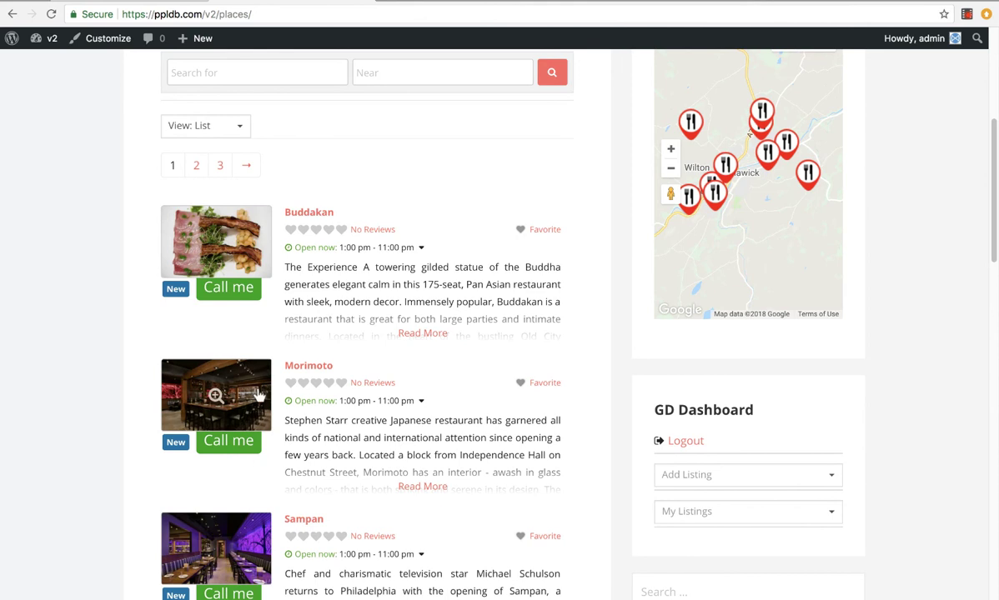
scroll(239, 331, "down", 5)
scroll(234, 335, "down", 2)
scroll(235, 339, "up", 6)
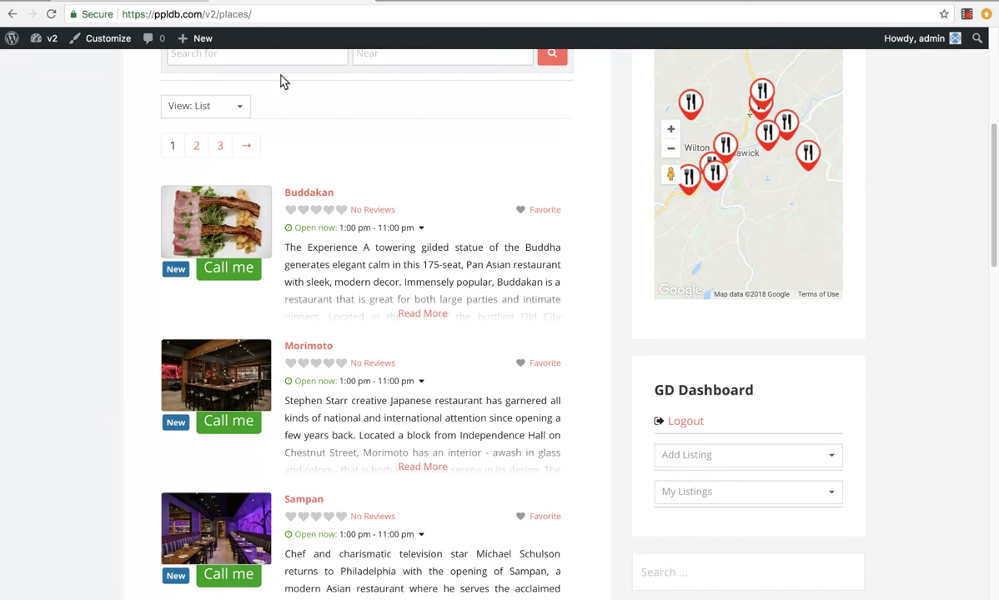
Move the phone badge shortcode after the business_hours line and update the template.
left_click(185, 3)
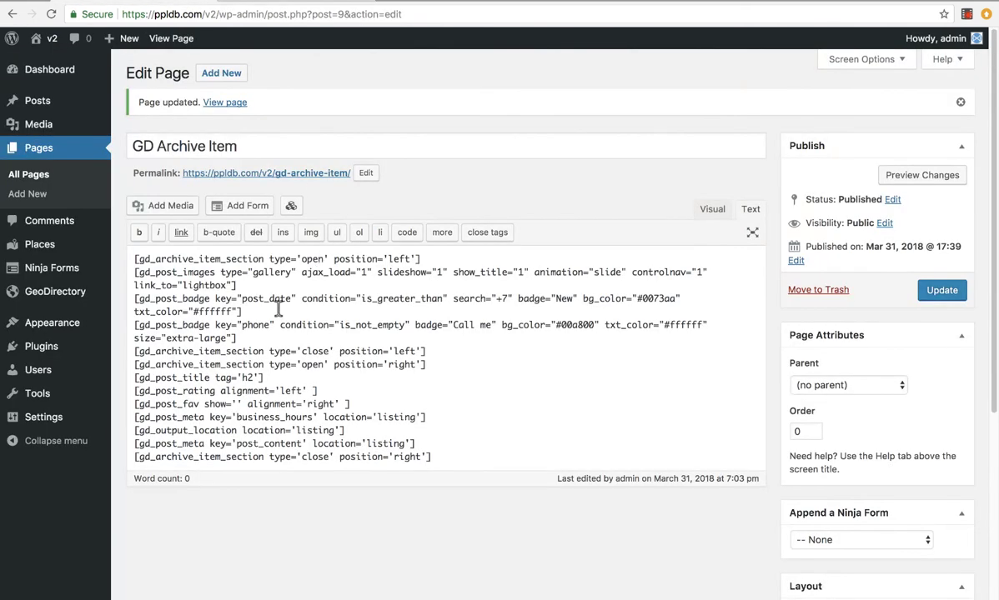
left_click(237, 298)
left_click(243, 338)
left_click_drag(243, 338, 129, 328)
key("super+c")
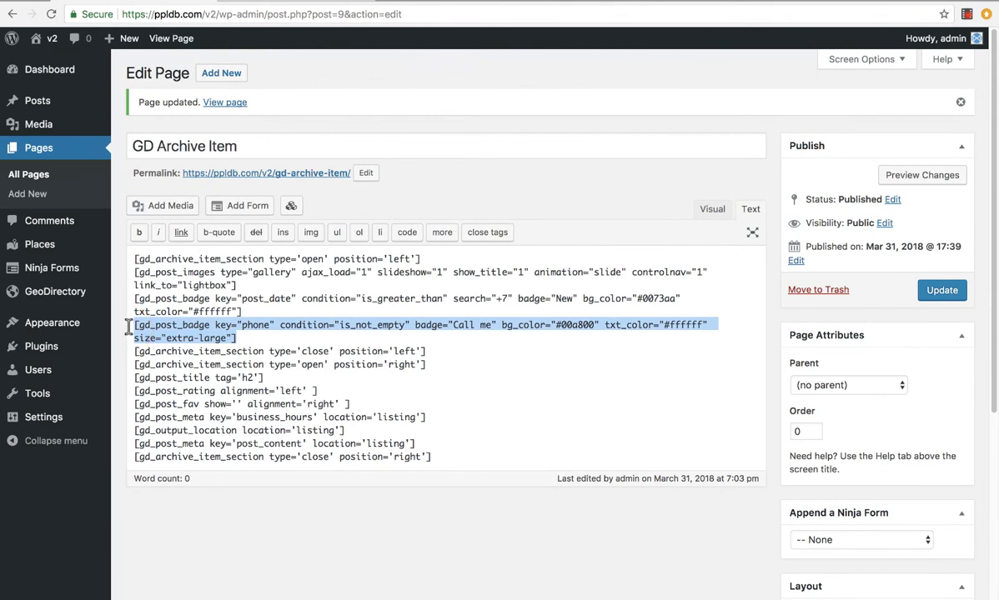
key("BackSpace")
key("BackSpace")
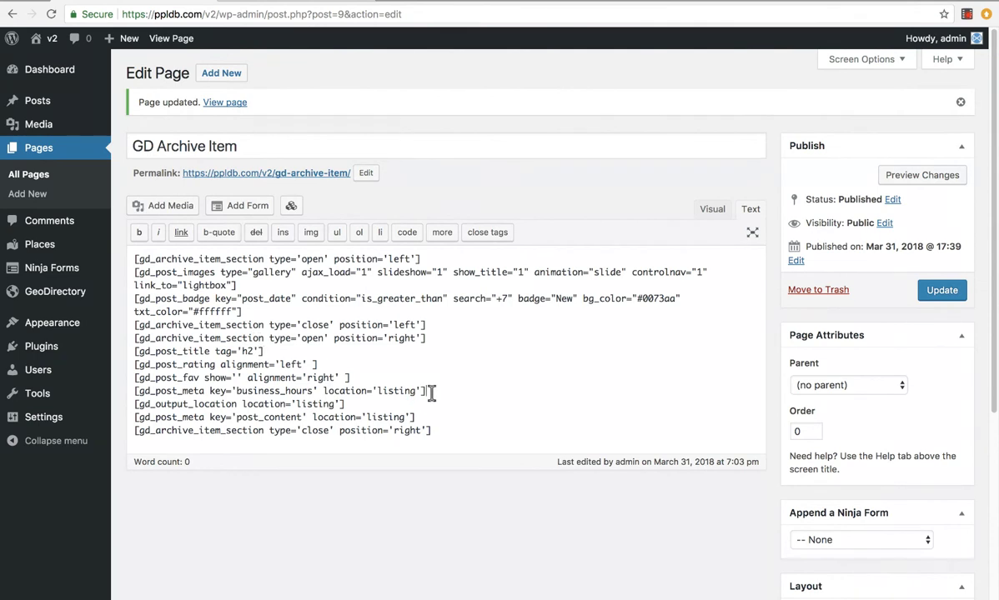
key("super+v")
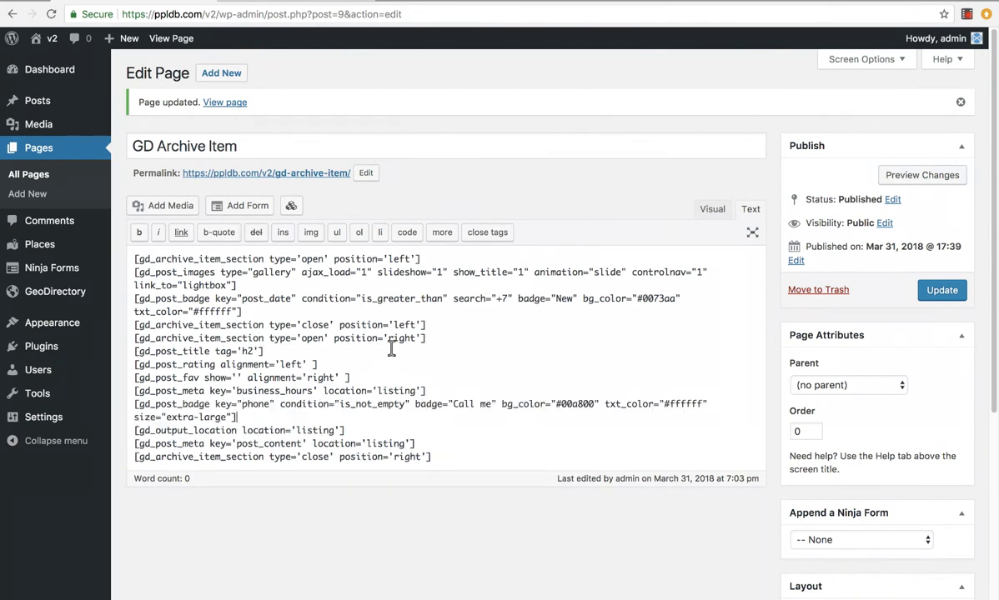
left_click(930, 291)
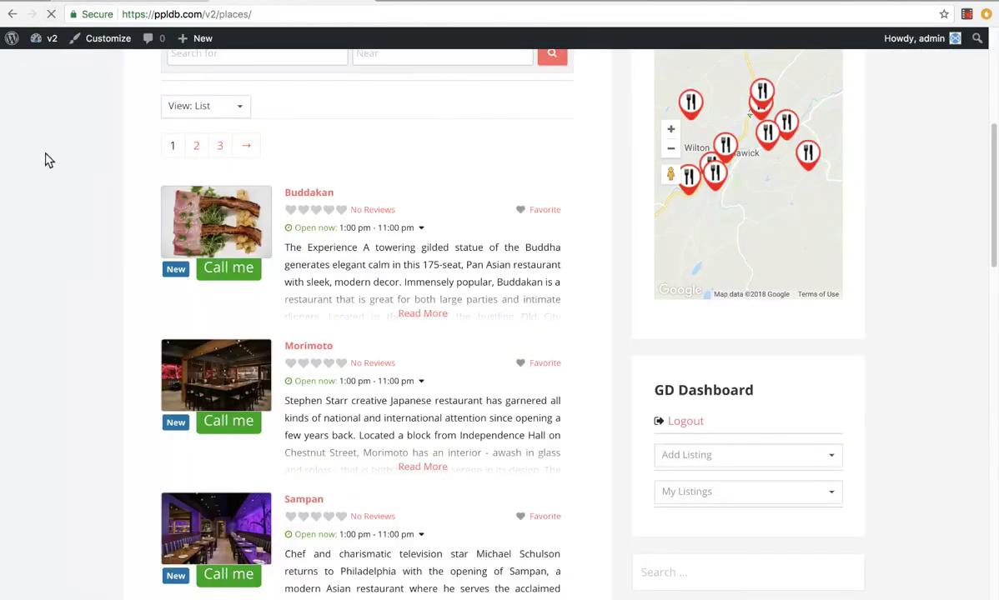
Reload the Places page and expand, then collapse, Buddakan's opening hours.
key("super+r")
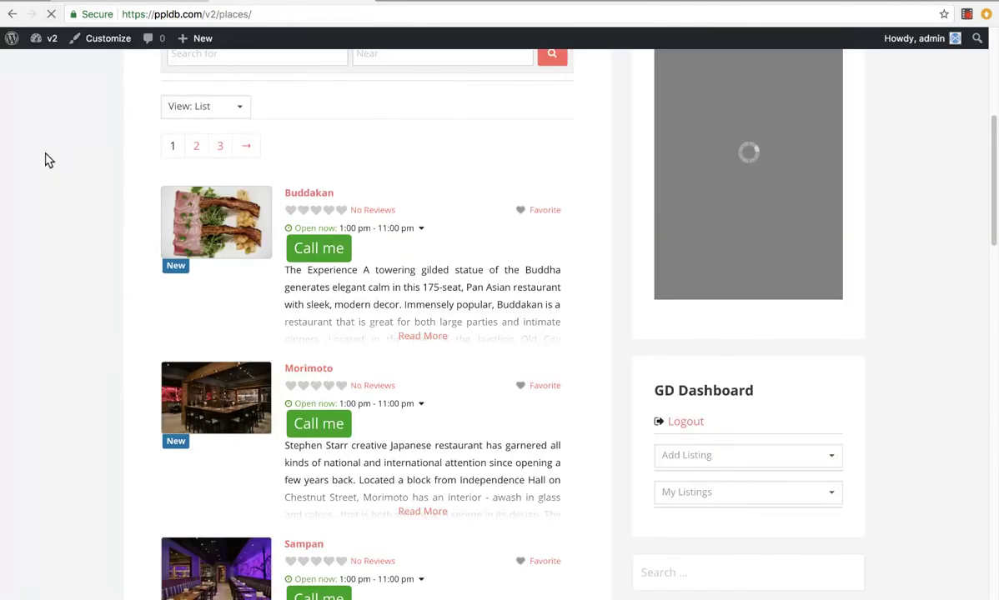
left_click(386, 227)
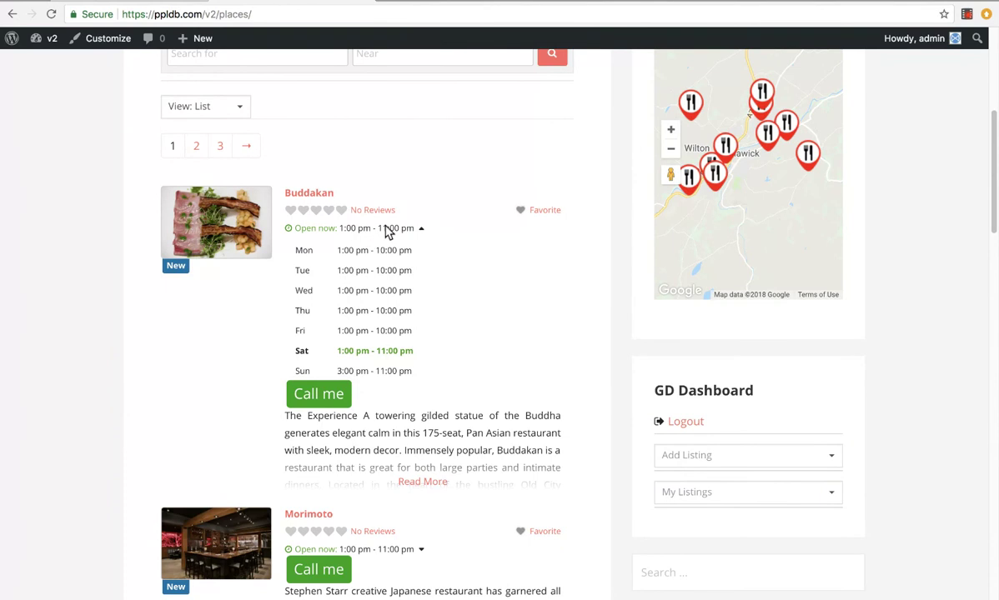
left_click(386, 228)
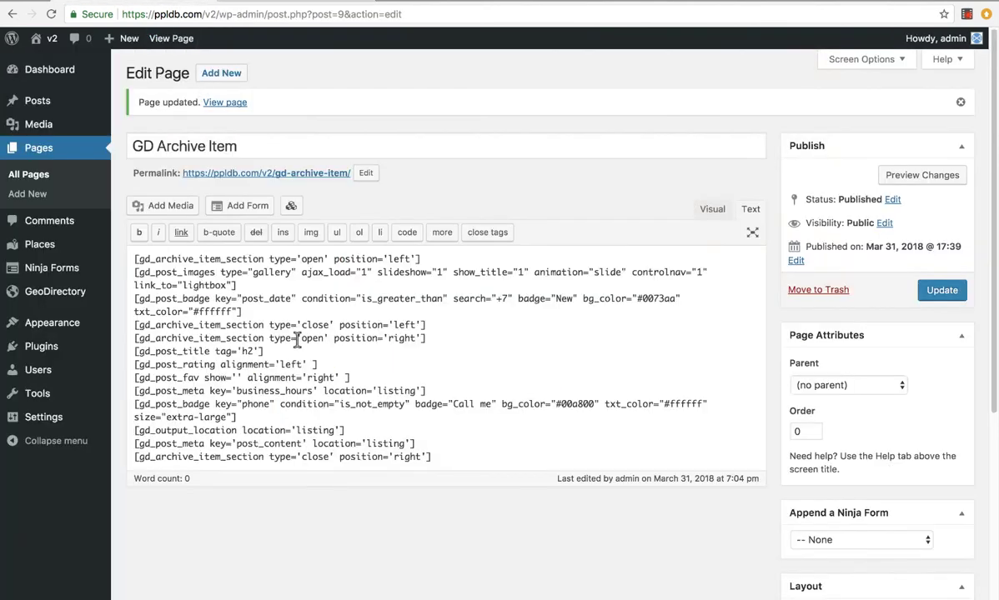
Leave the template editor and go to the All Pages list with the GD templates.
scroll(269, 416, "down", 1)
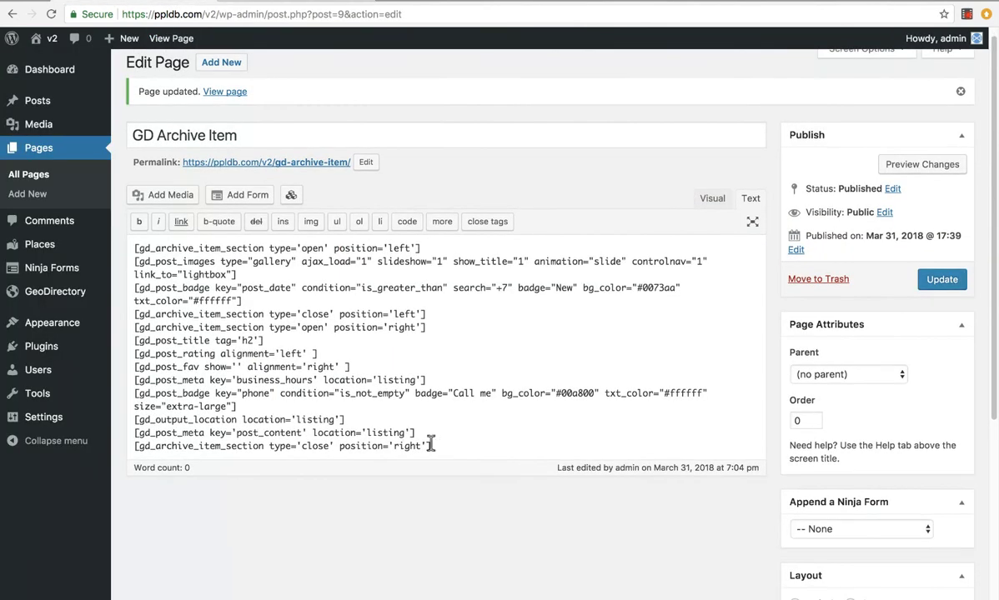
left_click_drag(431, 445, 140, 247)
left_click(140, 247)
left_click(296, 327)
left_click(30, 176)
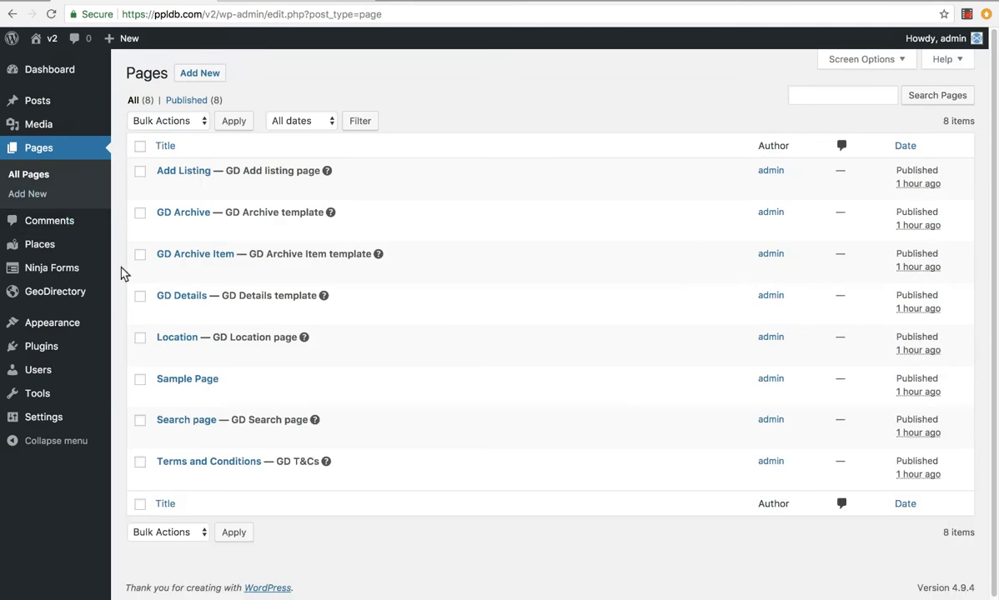
mouse_move(193, 377)
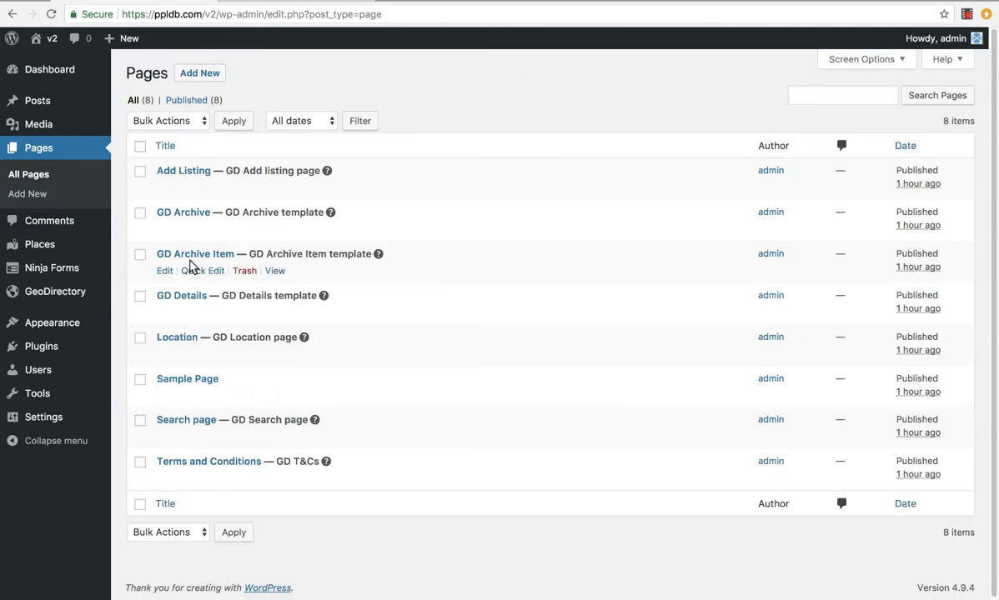
Open the GD Details template page for editing.
mouse_move(192, 221)
mouse_move(197, 254)
left_click(164, 312)
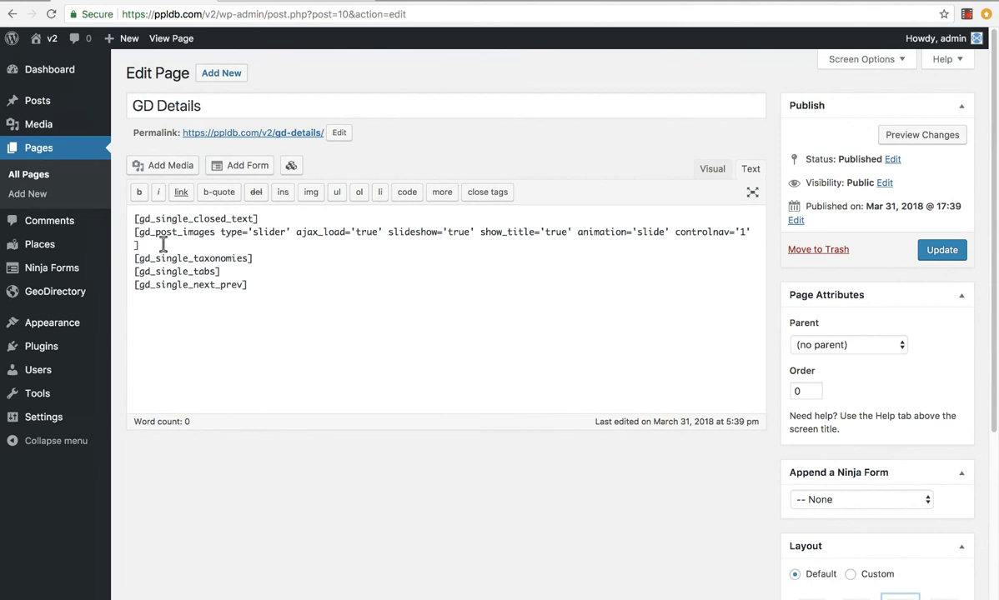
View Buddakan's Photos tab, then its Profile tab, and return to the GD Details editor.
left_click(263, 2)
left_click(272, 181)
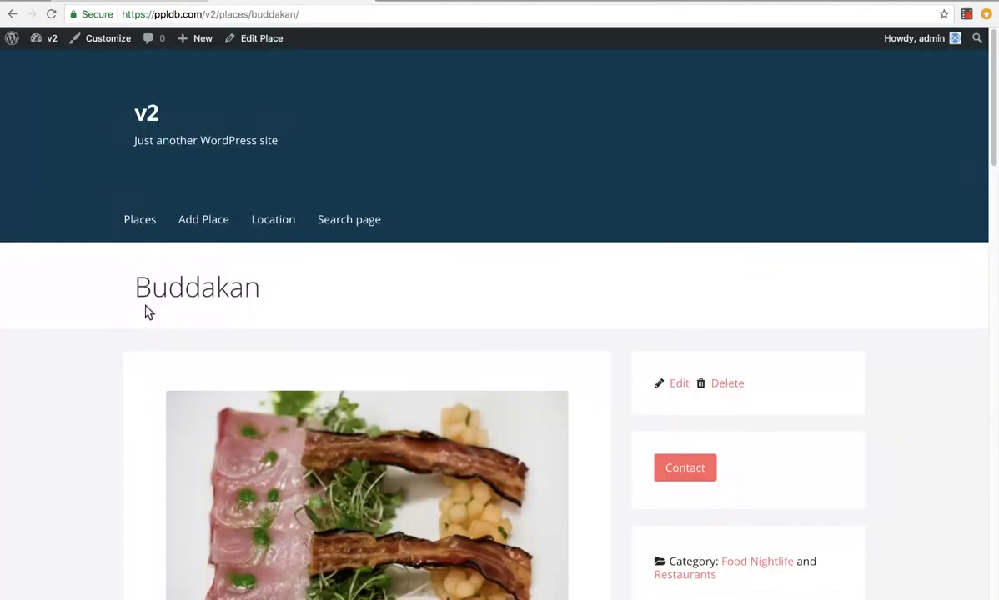
scroll(147, 312, "down", 5)
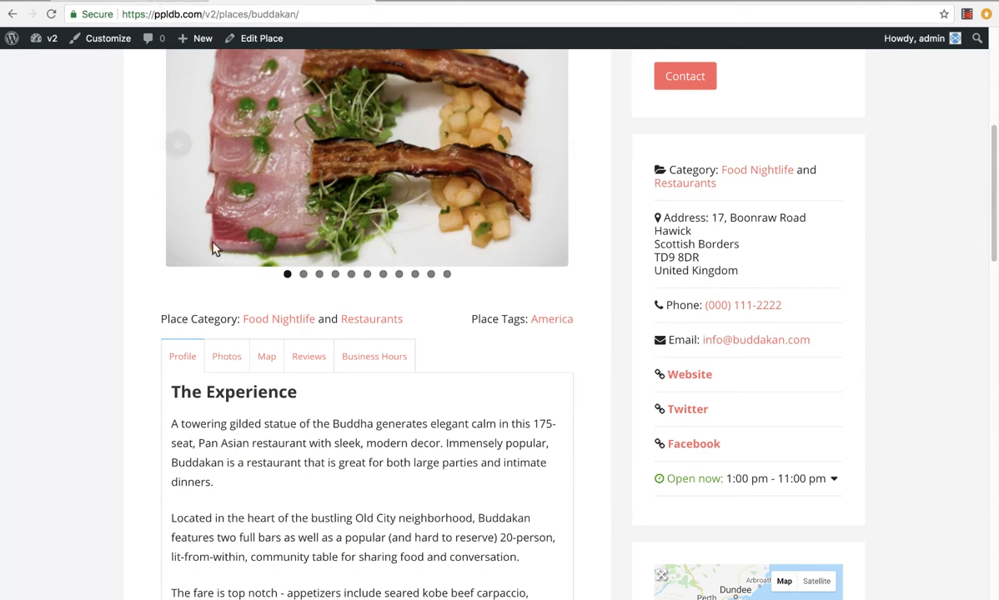
left_click(226, 355)
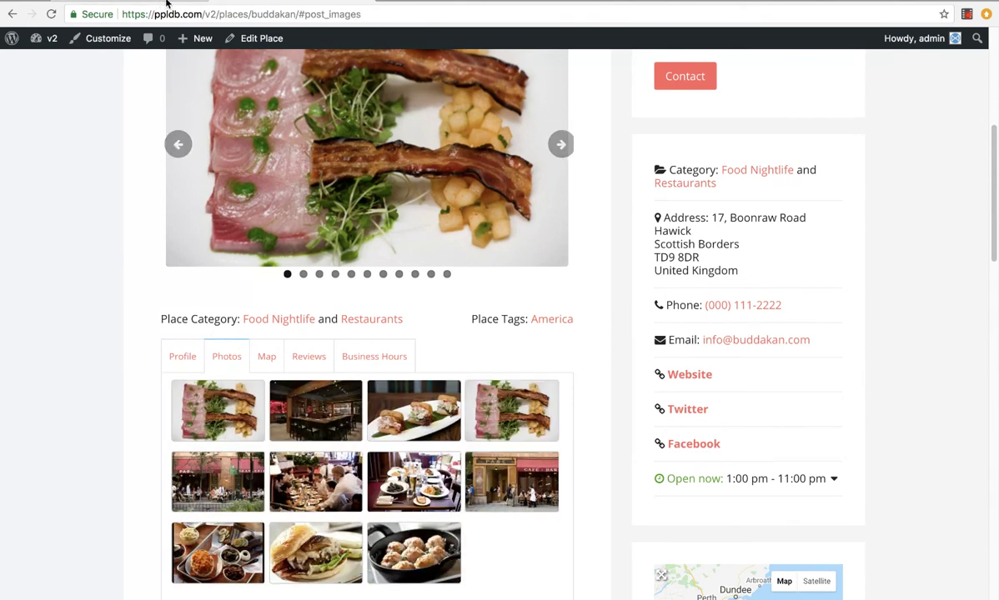
left_click(183, 356)
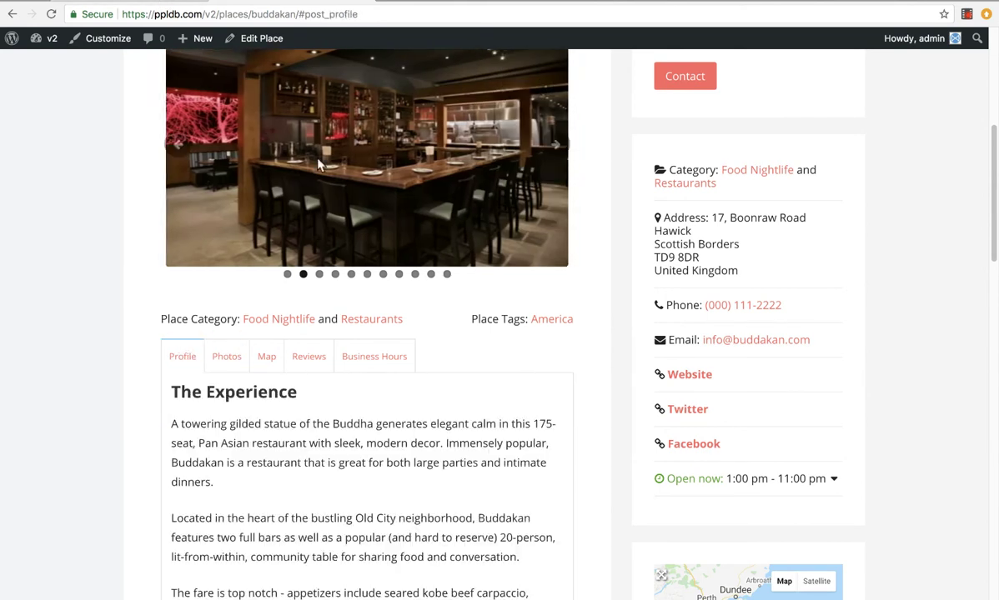
left_click(175, 2)
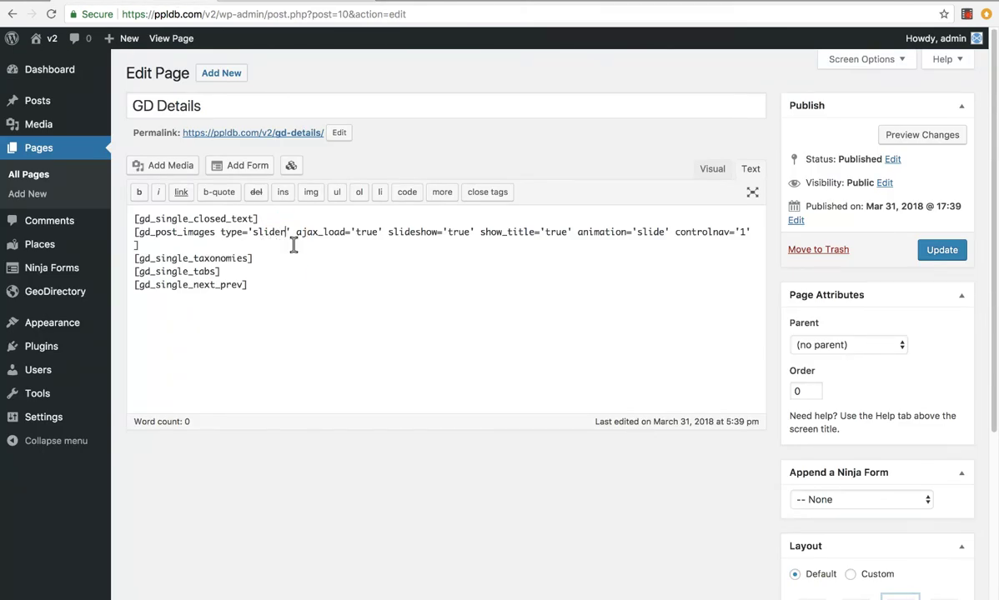
Change the gd_post_images type from 'slider' to 'gallery', update, and reload Buddakan's page.
key("BackSpace")
key("BackSpace")
key("BackSpace")
key("BackSpace")
key("BackSpace")
key("BackSpace")
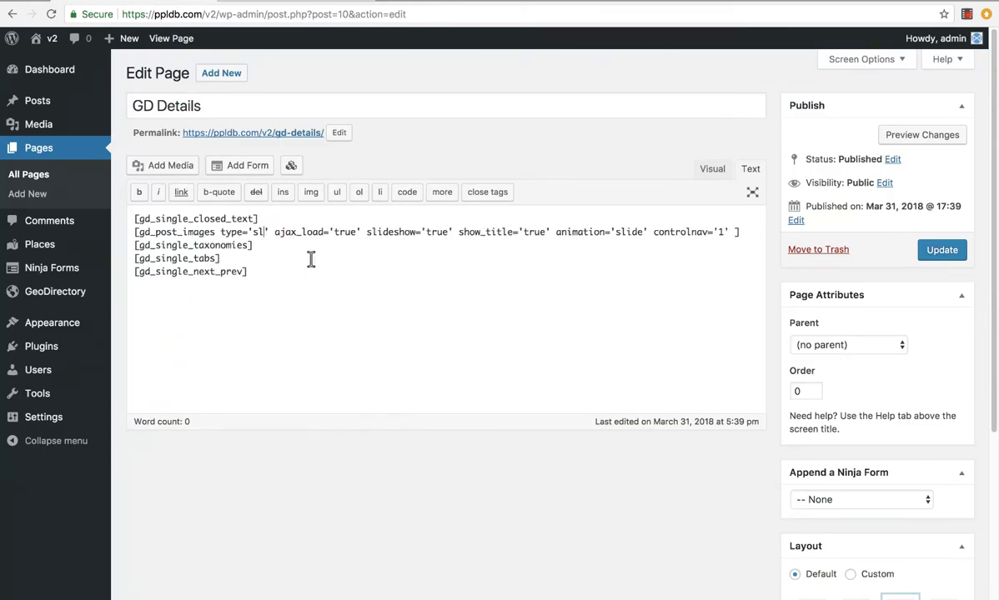
type("gallery")
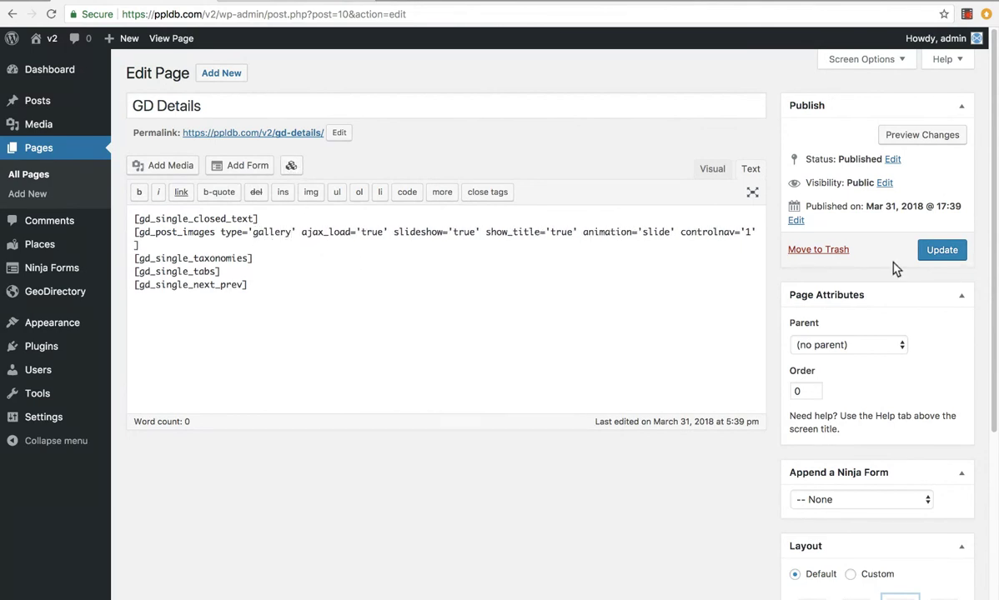
left_click(935, 255)
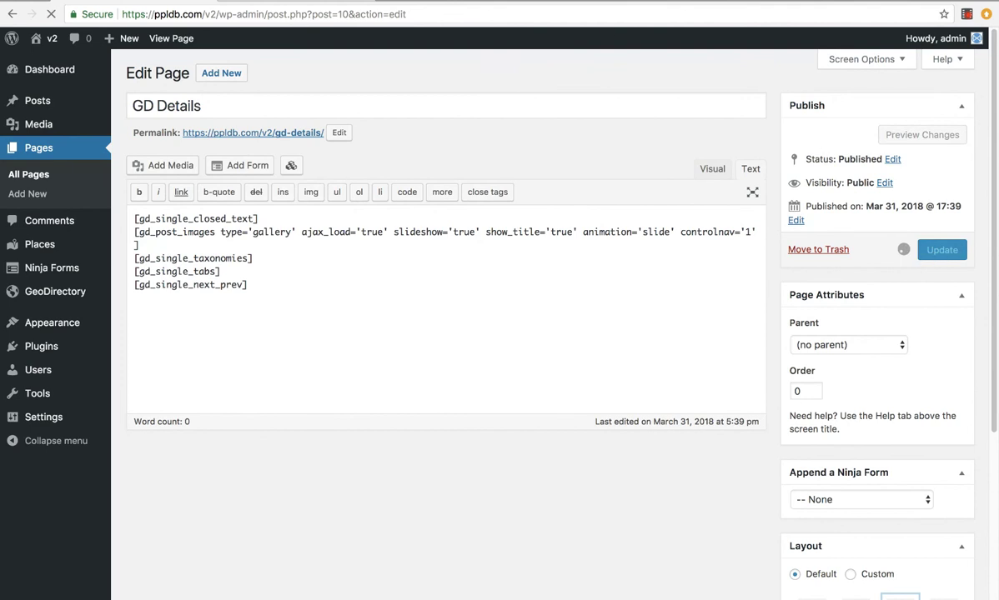
left_click(263, 7)
left_click(52, 31)
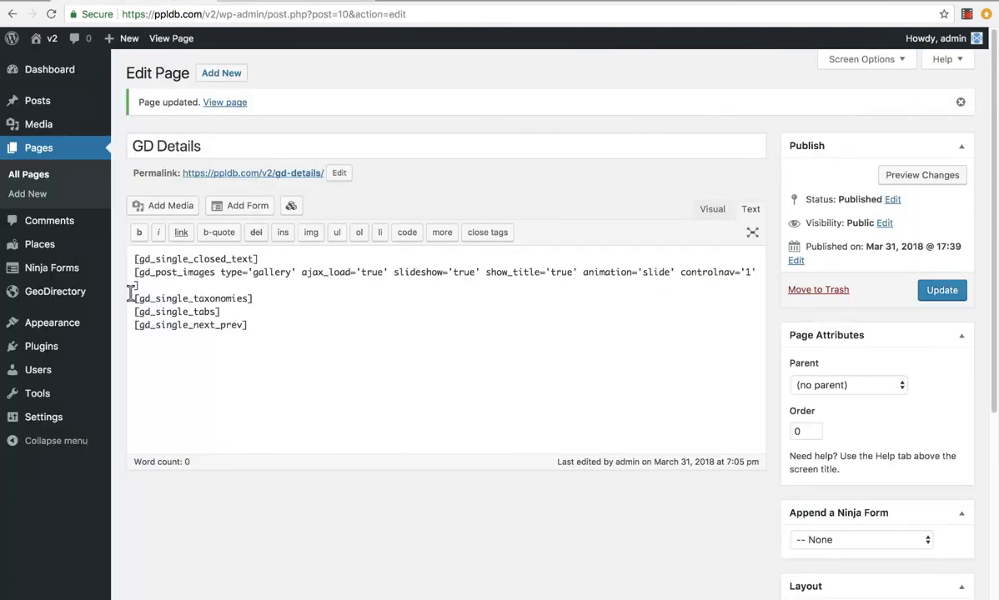
Delete the old gd_post_images shortcode line from the GD Details template.
left_click(129, 282)
key("shift+Up")
key("BackSpace")
Insert a gd_post_images shortcode with Gallery output linking to Lightbox image, then update.
left_click(290, 205)
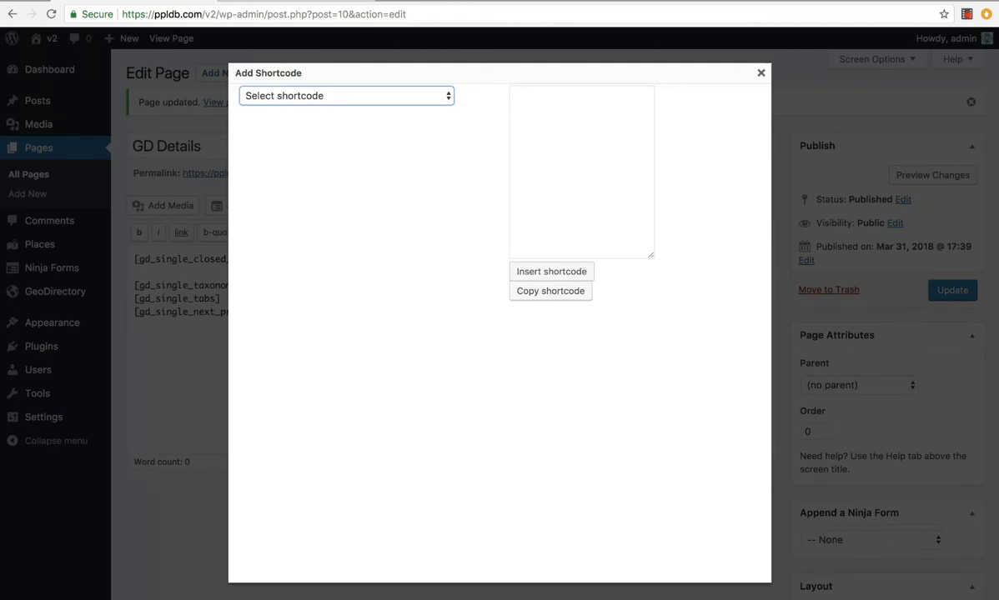
left_click(469, 228)
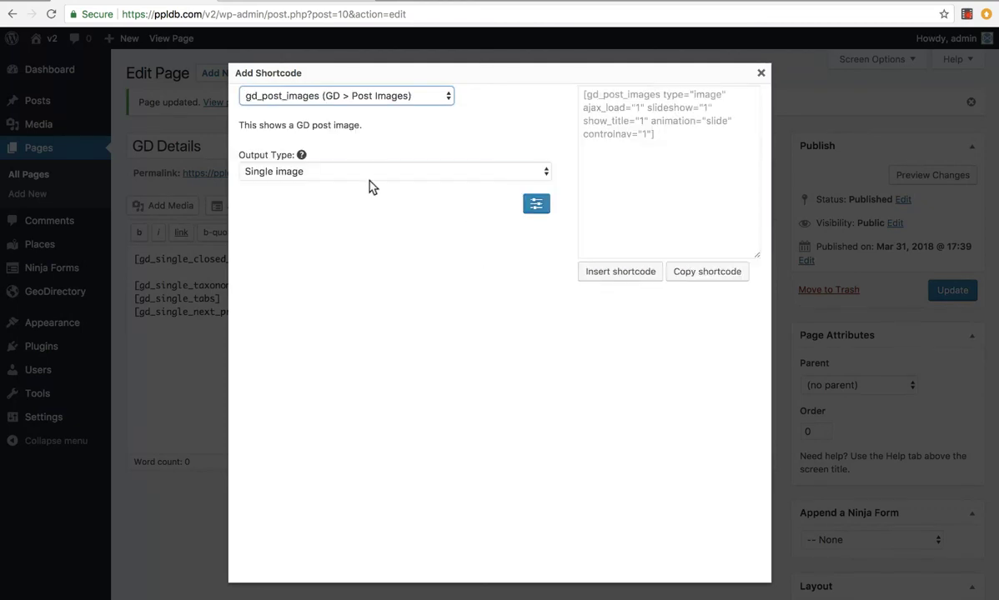
left_click(367, 171)
left_click(343, 198)
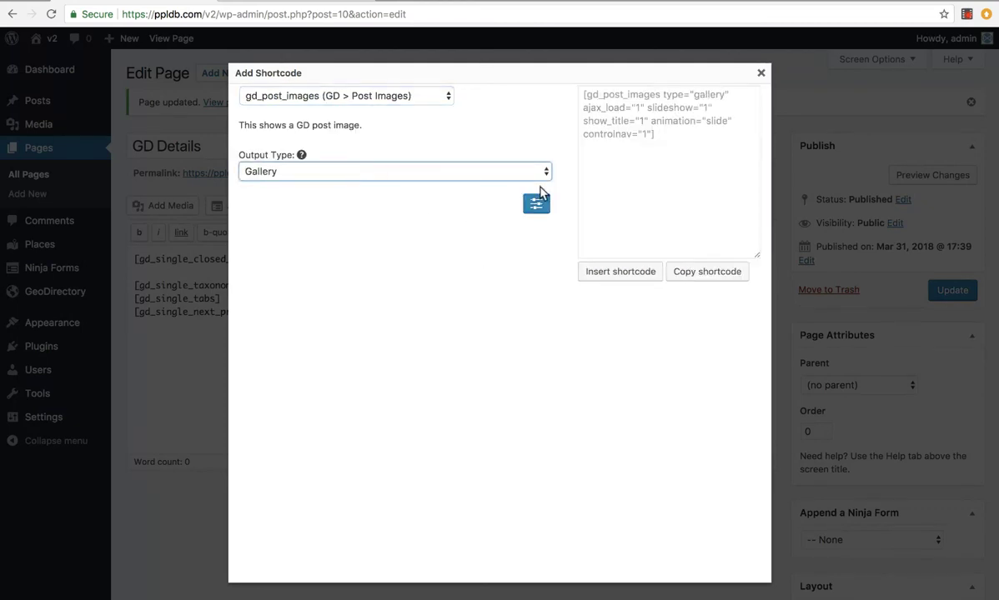
left_click(536, 204)
left_click(353, 254)
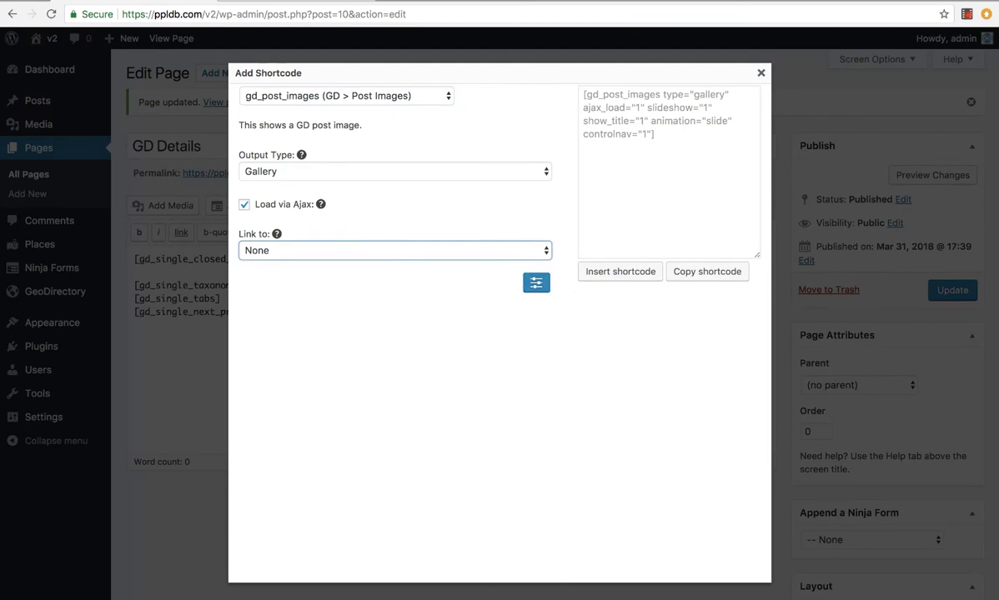
left_click(310, 267)
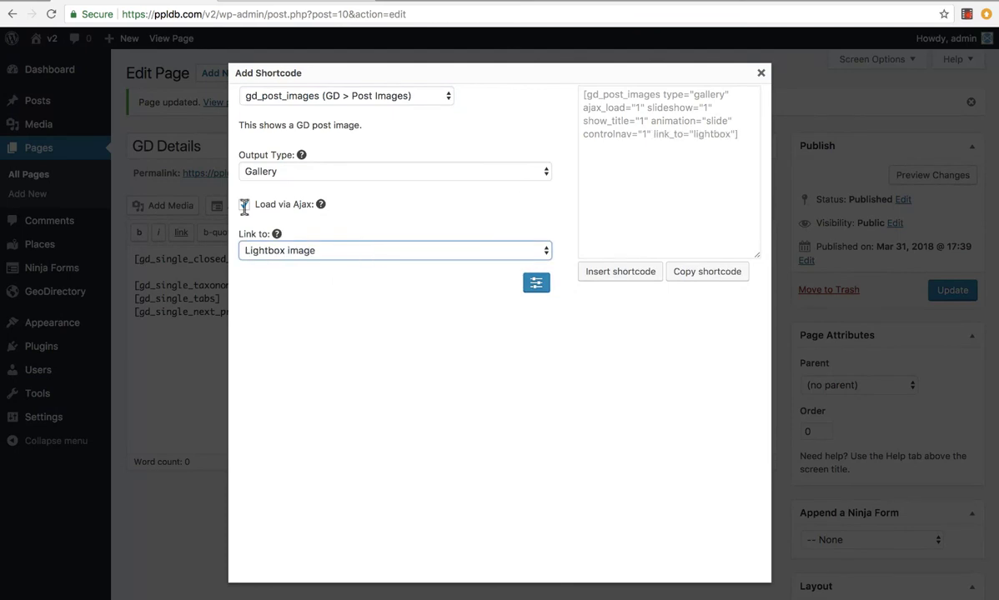
left_click(620, 271)
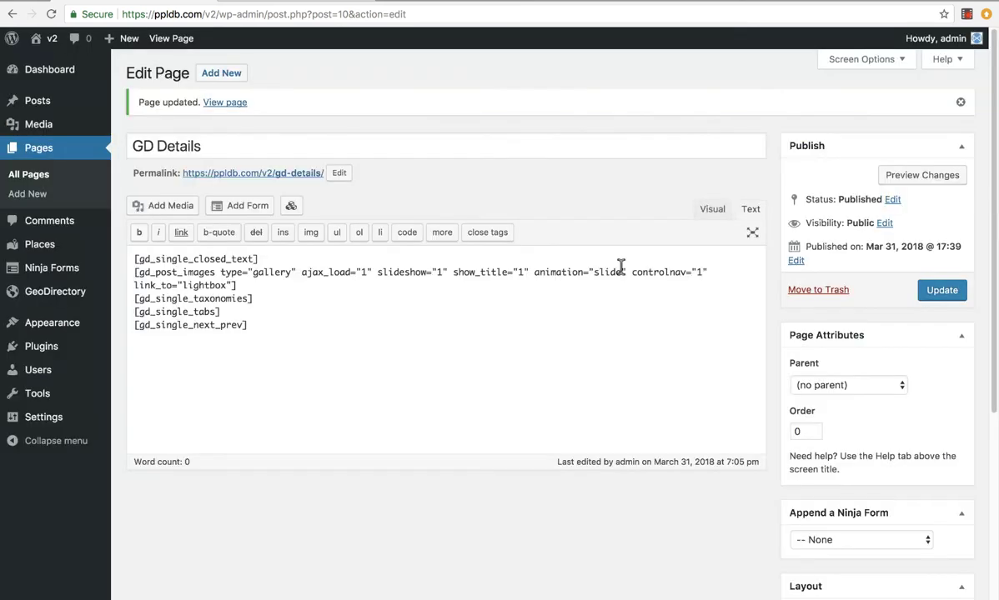
left_click(932, 290)
Save the GD Details template and reload the Buddakan place page.
left_click(942, 290)
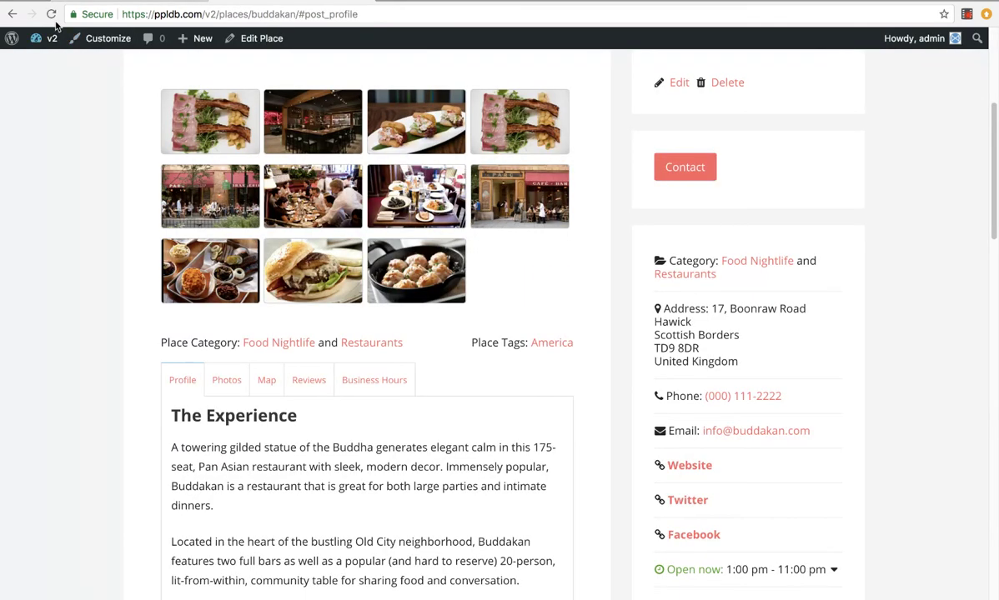
left_click(52, 15)
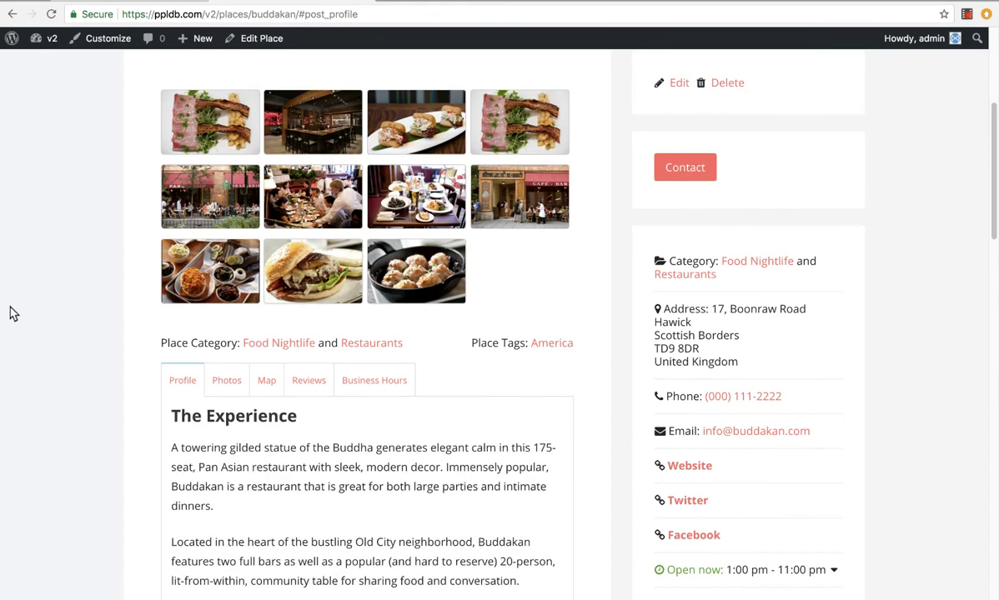
scroll(67, 242, "up", 1)
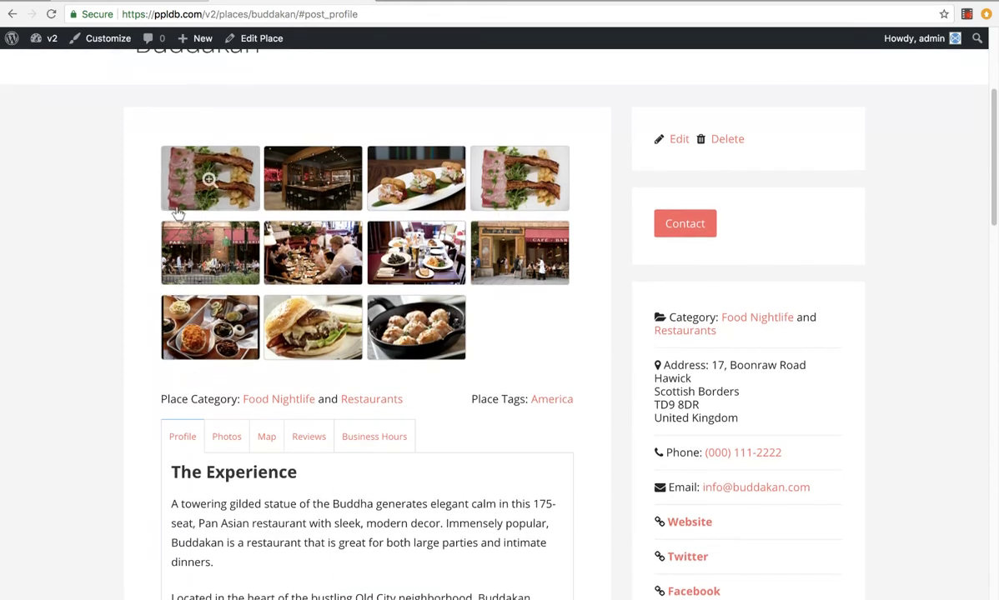
Check the lightbox on the bar interior, PARC café and restaurant interior photos, noting the default caption image-325.
left_click(200, 191)
left_click(690, 310)
left_click(758, 283)
left_click(417, 178)
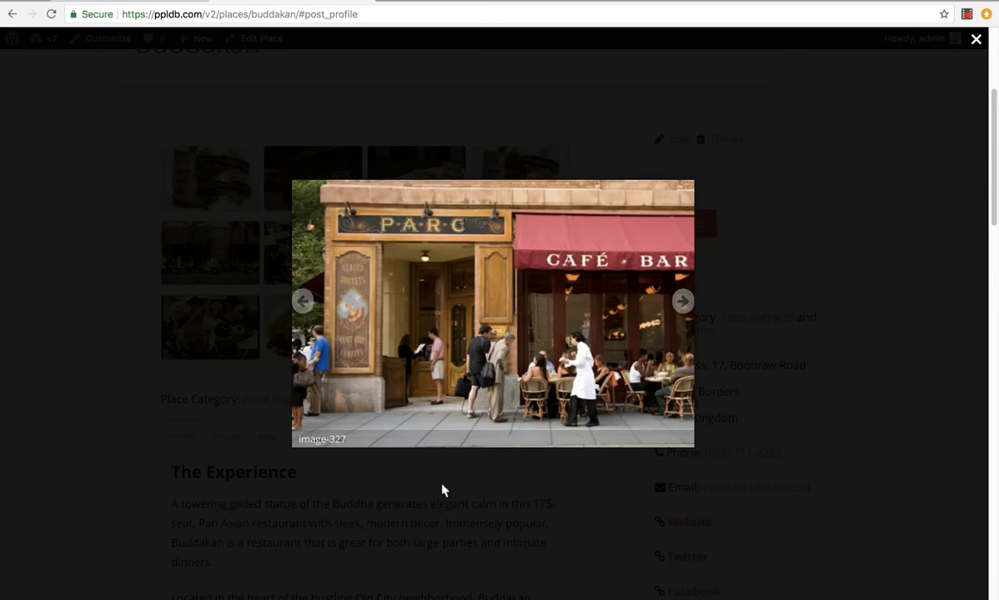
left_click(414, 454)
left_click(292, 263)
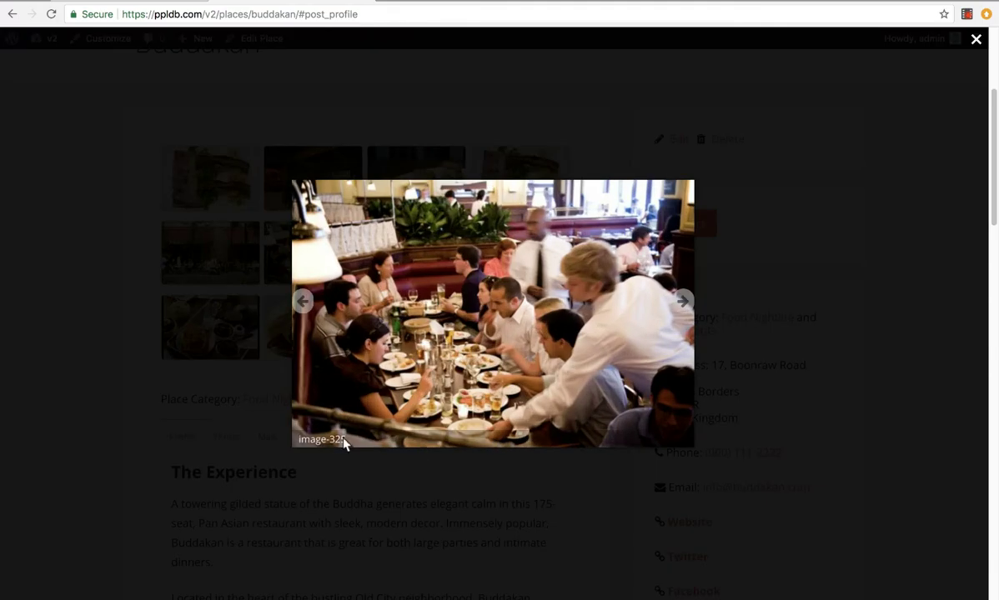
left_click_drag(345, 446, 302, 444)
left_click(263, 428)
Give Buddakan's first photo the title 'This is a image title' and a long repeated caption.
left_click(673, 138)
scroll(633, 285, "down", 20)
scroll(321, 357, "up", 3)
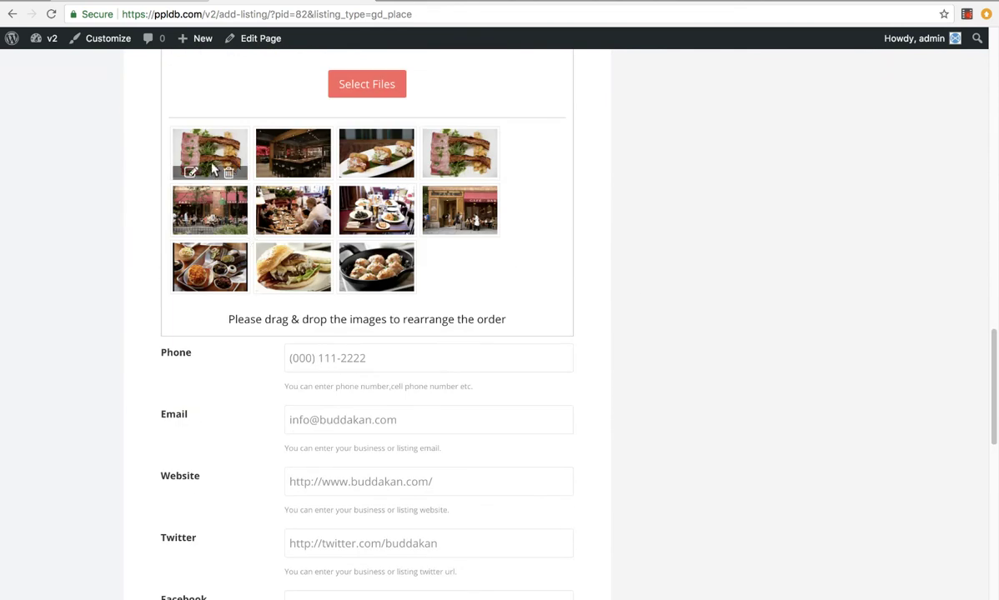
scroll(189, 202, "up", 1)
left_click(191, 203)
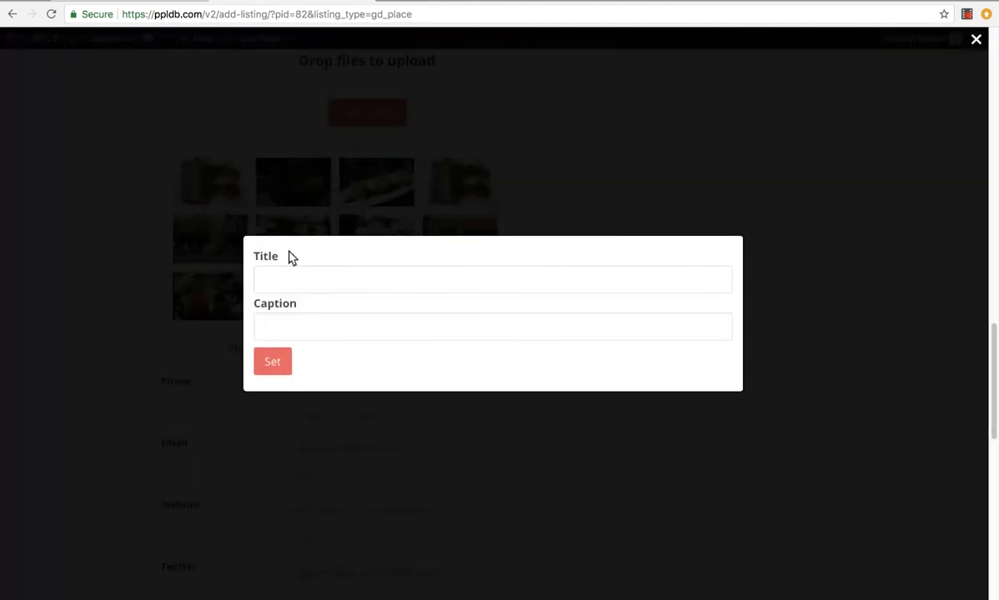
left_click(299, 279)
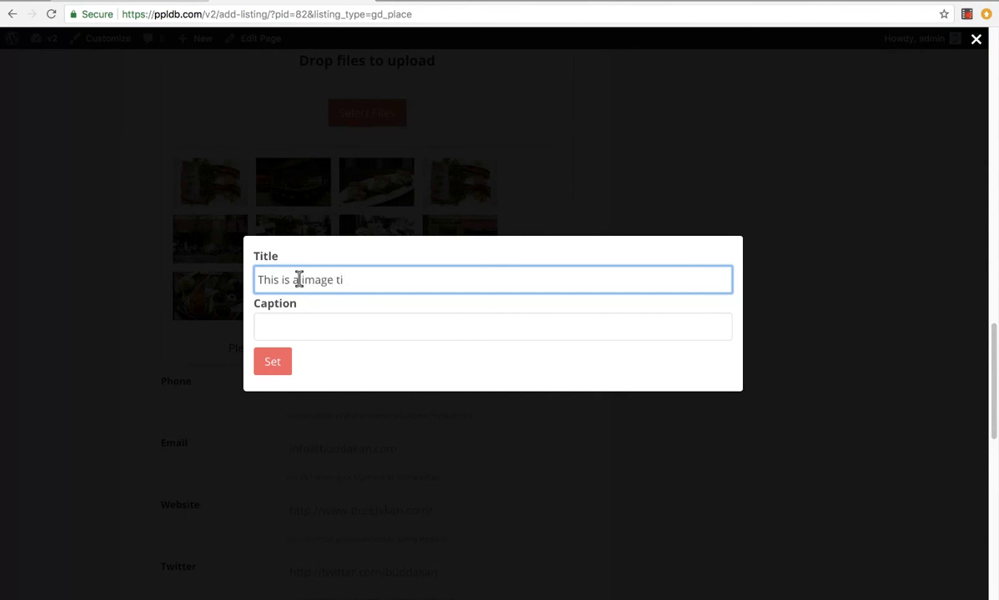
left_click(282, 325)
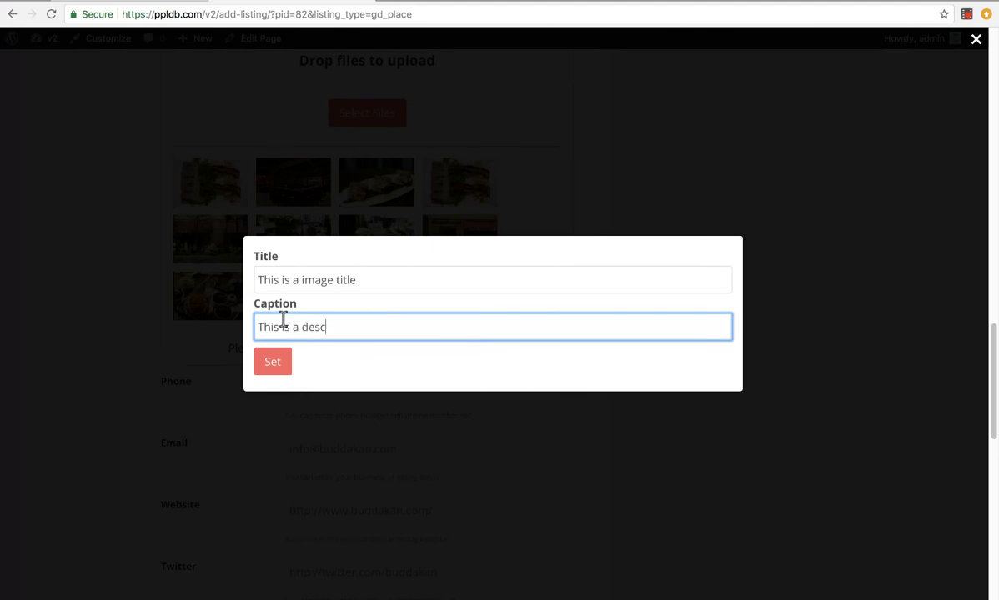
triple_click(283, 320)
key("ctrl+c")
key("ctrl+v")
key("ctrl+v")
key("ctrl+v")
key("ctrl+v")
key("ctrl+v")
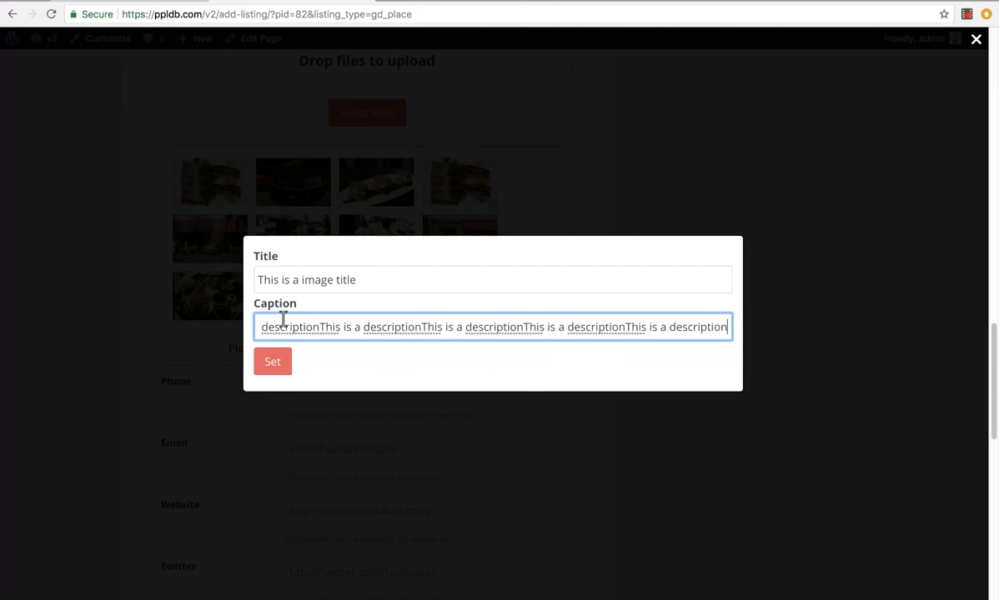
left_click(280, 358)
Submit the updated Buddakan listing.
scroll(201, 357, "down", 7)
scroll(221, 392, "down", 5)
left_click(303, 444)
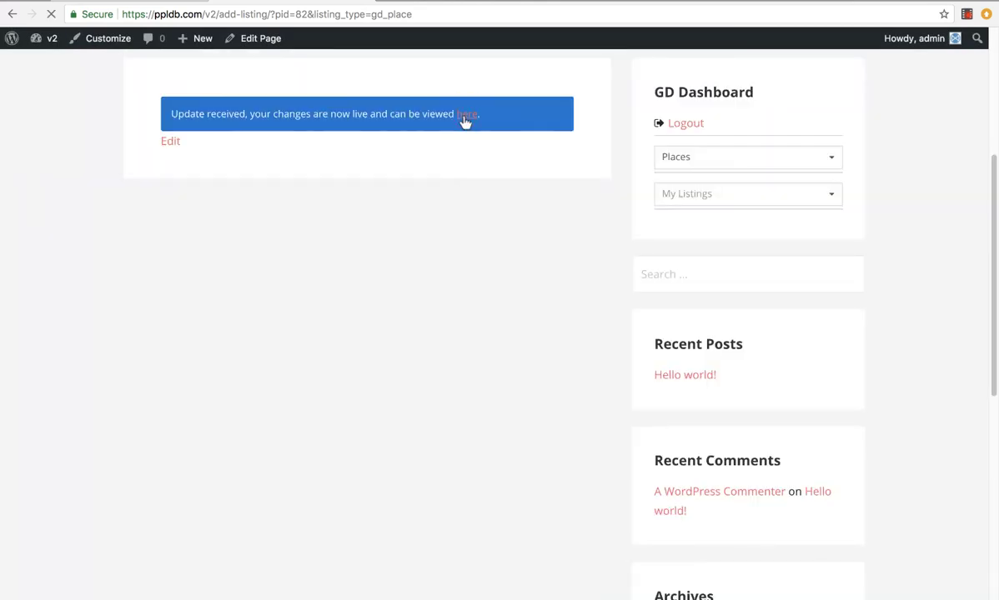
Open the updated Buddakan page and confirm the first photo's lightbox shows its new title and caption.
left_click(465, 116)
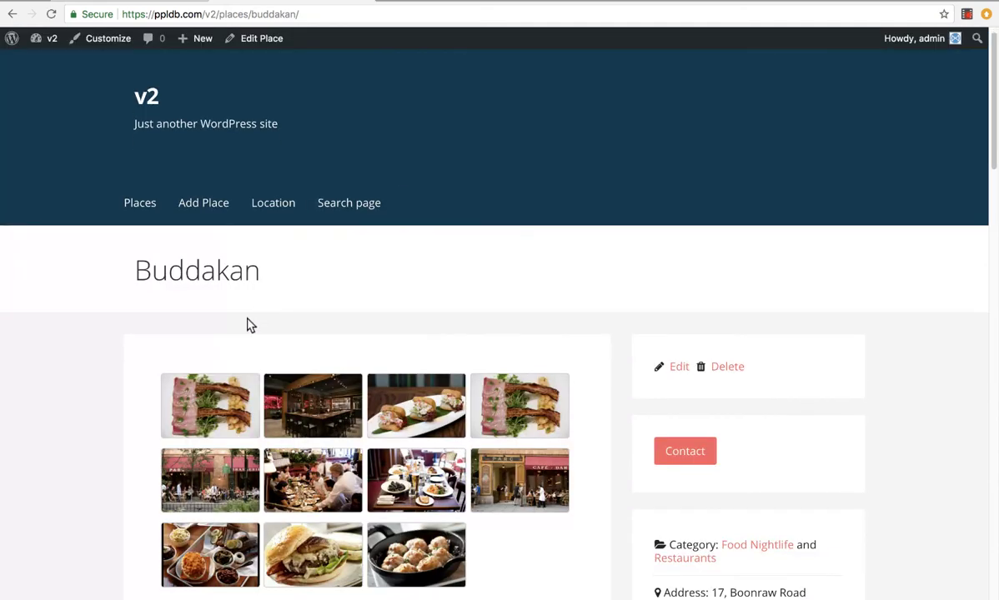
left_click(212, 408)
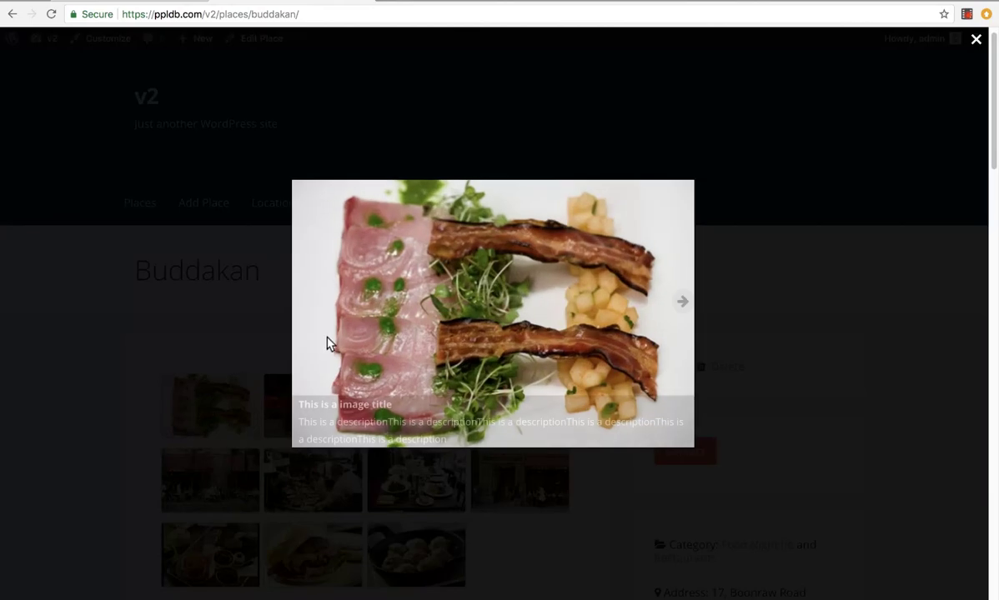
left_click_drag(392, 405, 452, 444)
left_click(379, 424)
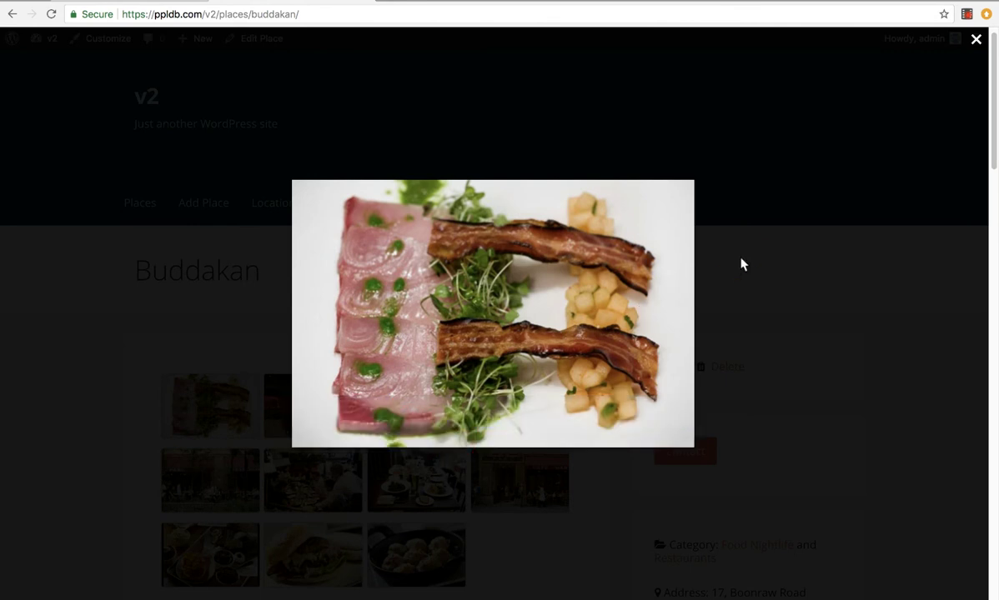
left_click(553, 158)
left_click(173, 2)
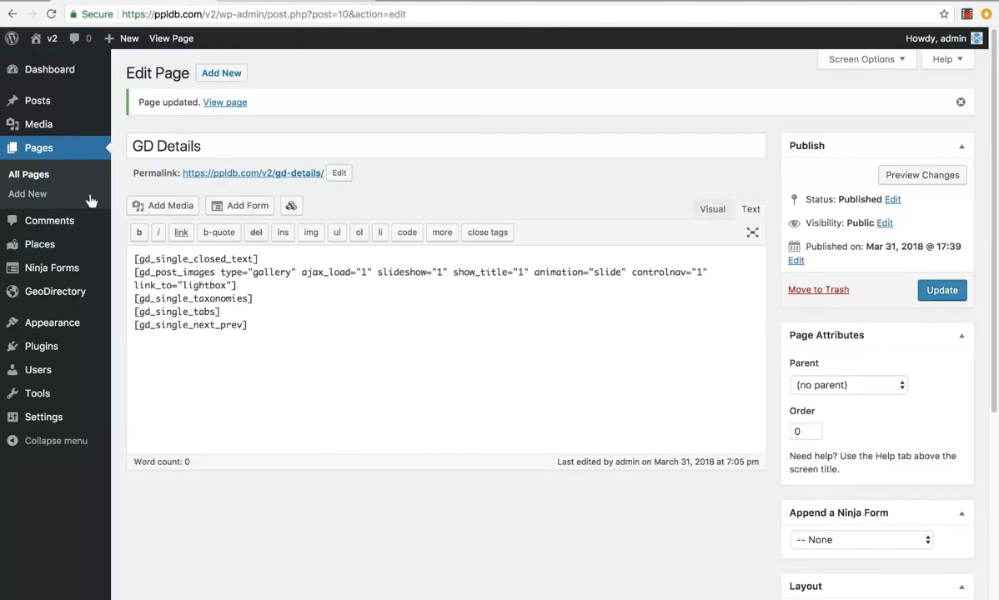